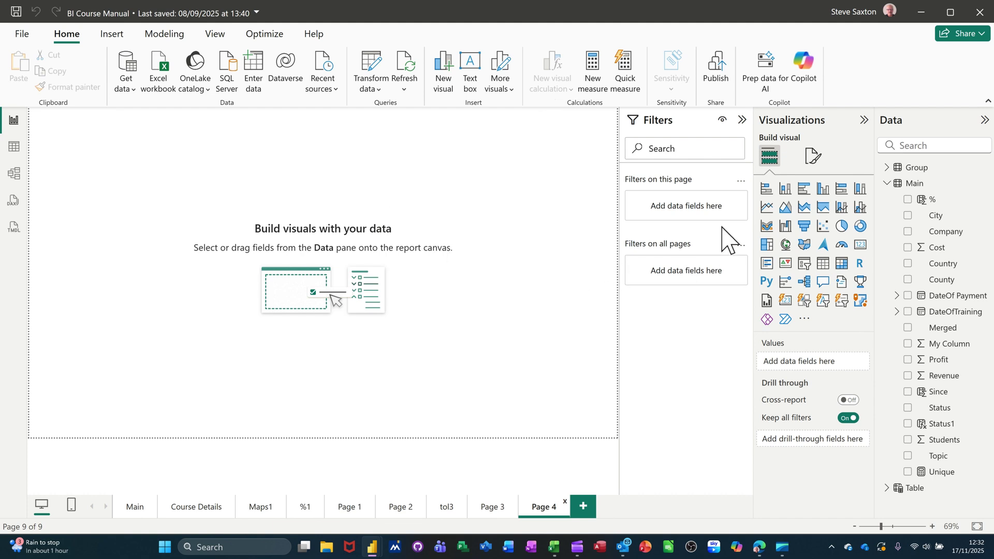
# Step: Add a line chart to the report page, enlarge it across most of the page's width, and plot Revenue by DateOf Payment
pyautogui.click(766, 208)
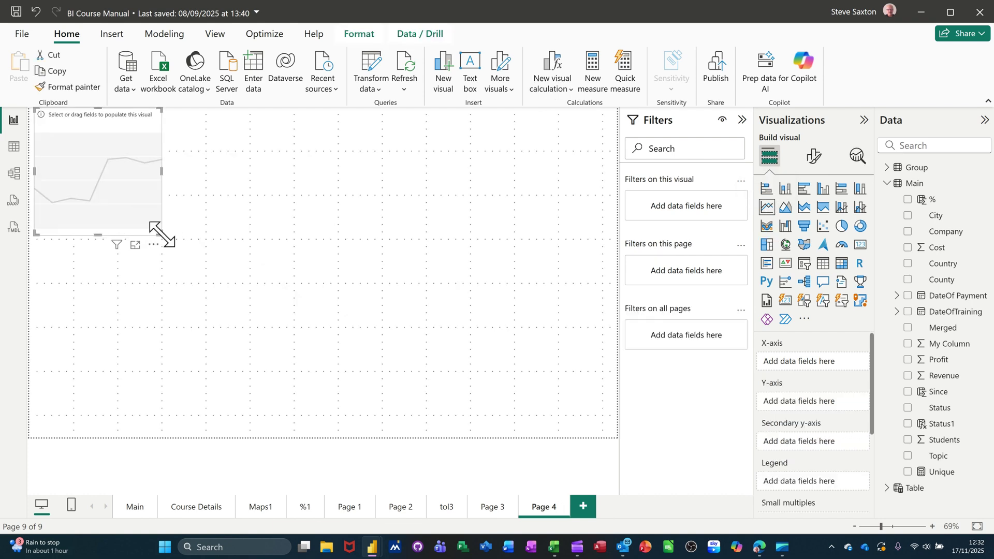
pyautogui.moveTo(161, 234); pyautogui.dragTo(560, 288)
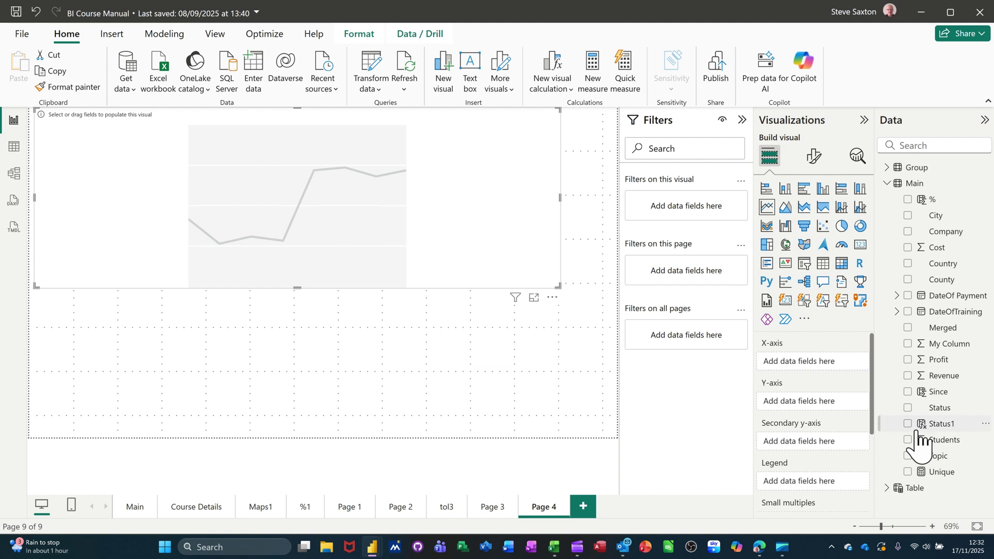
pyautogui.click(907, 375)
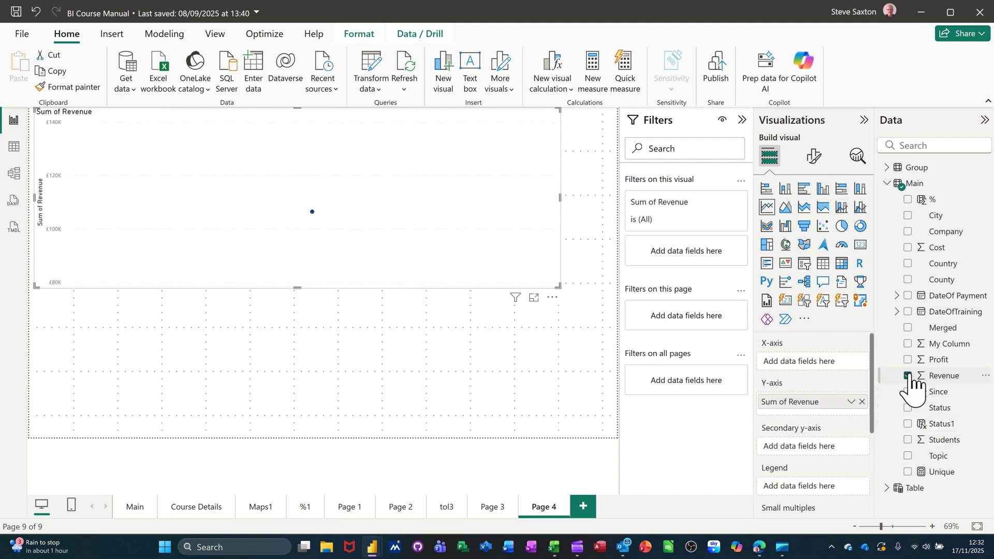
pyautogui.click(907, 296)
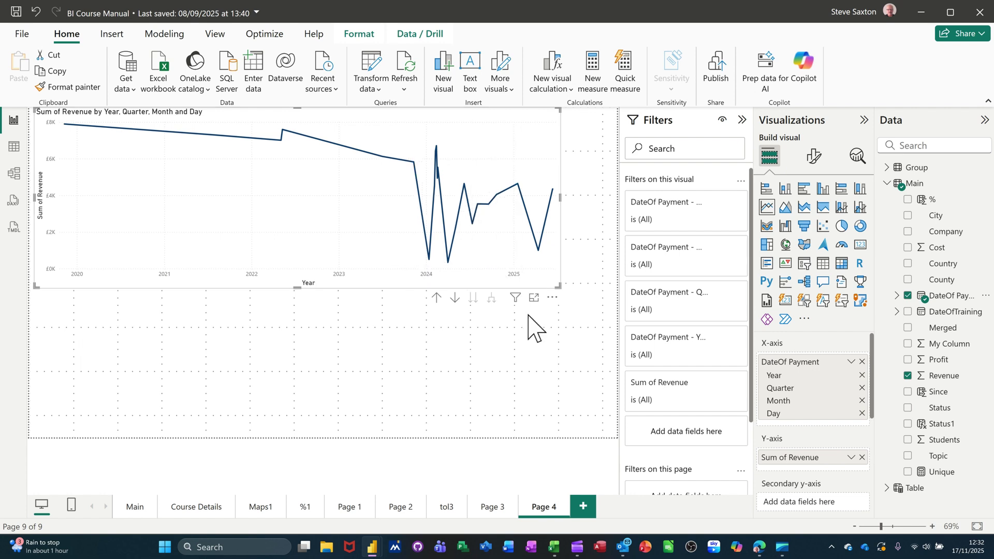
# Step: Start a new visual calculation on the line chart and remove Quarter, Month and Day from its DateOf Payment hierarchy
pyautogui.click(552, 77)
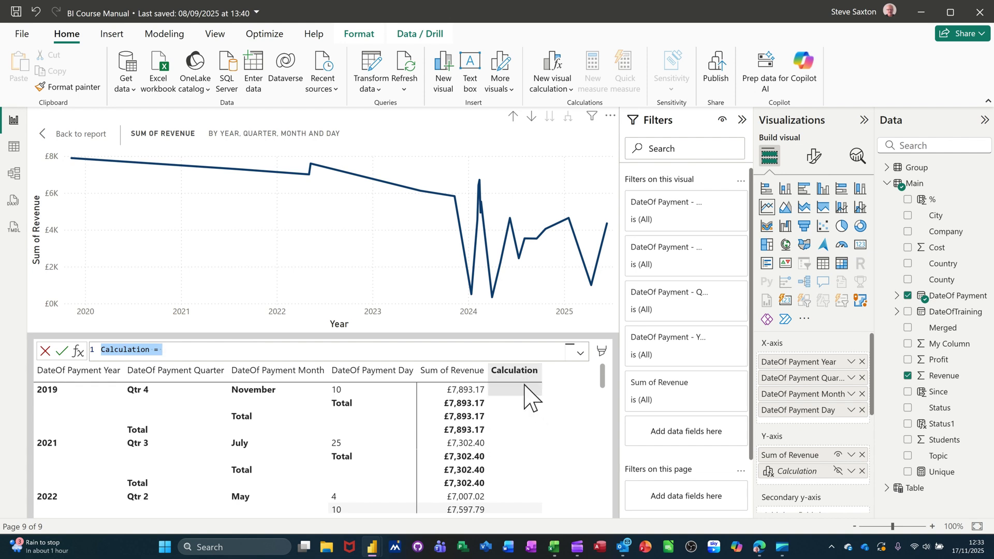
pyautogui.click(897, 296)
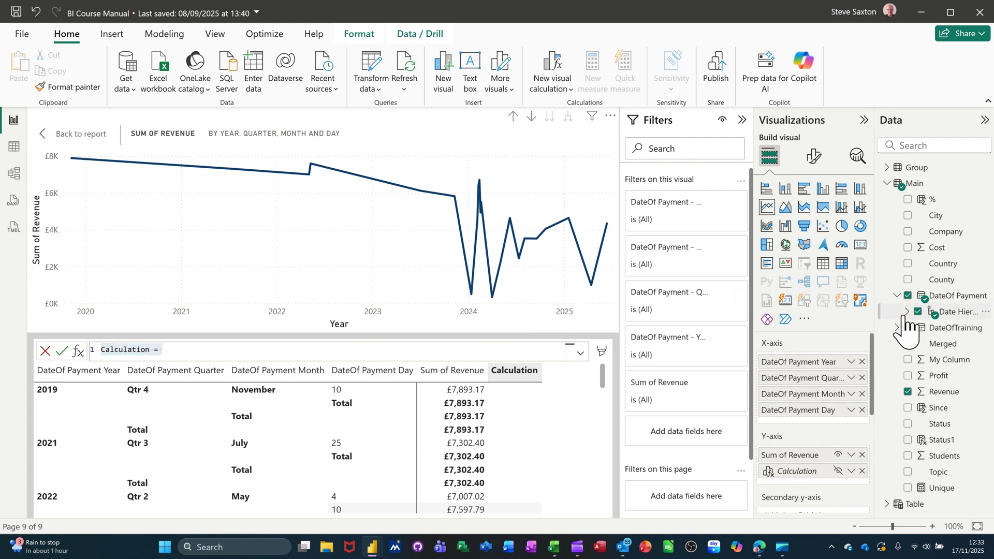
pyautogui.click(906, 311)
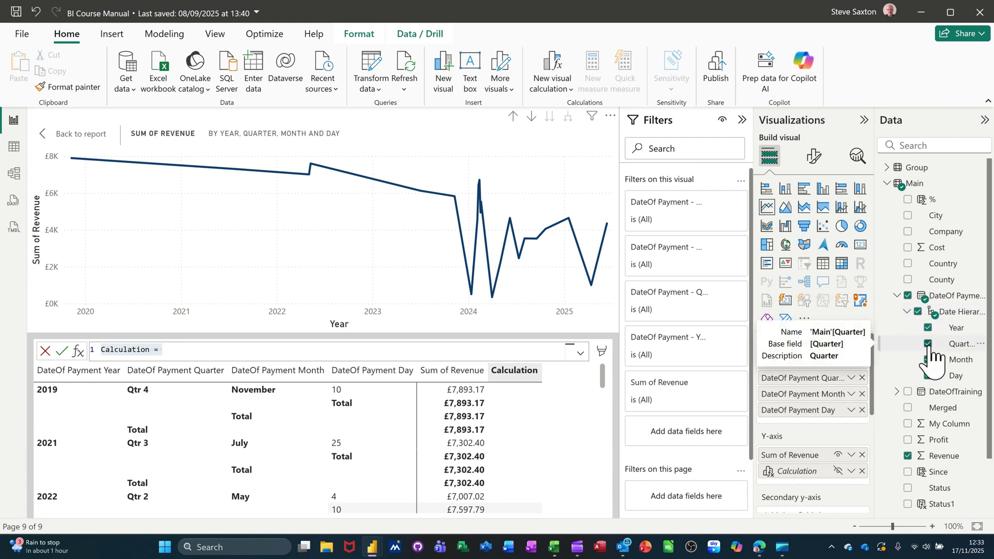
pyautogui.click(927, 344)
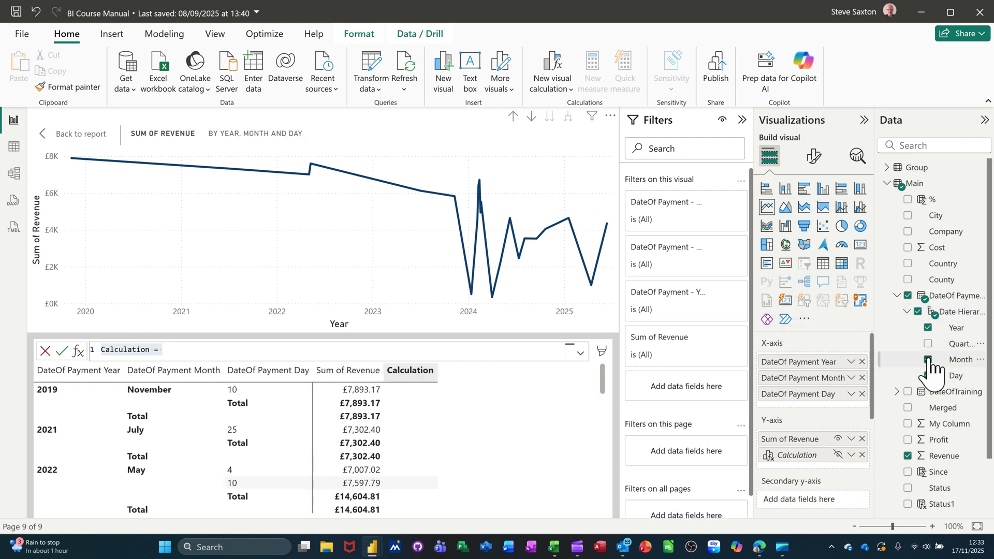
pyautogui.click(928, 360)
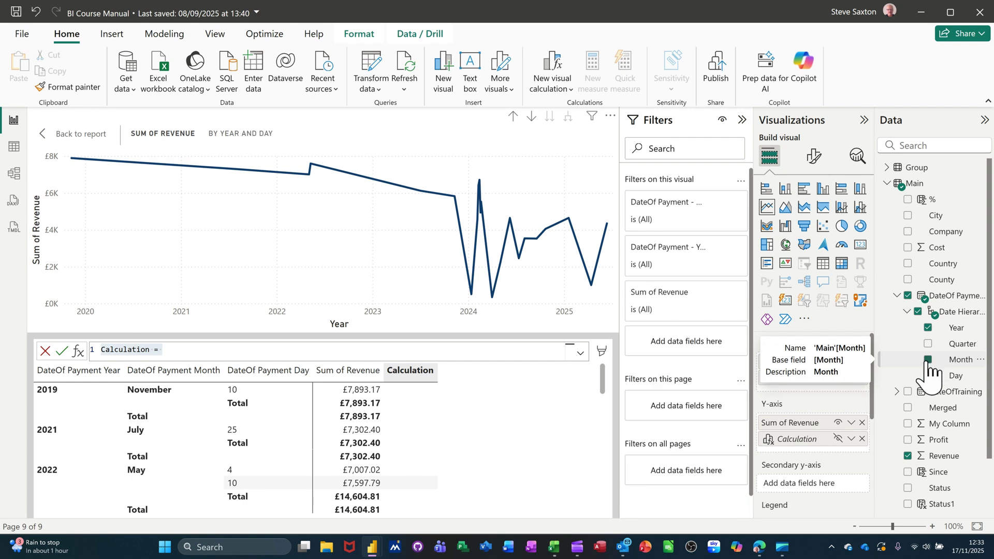
pyautogui.click(927, 376)
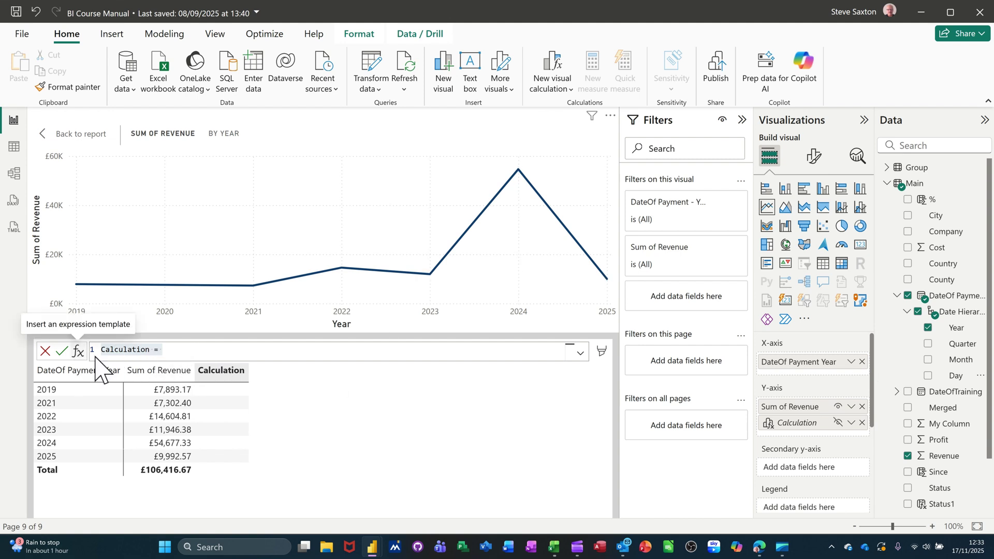
# Step: Define the calculation with the Running sum template on [Sum of Revenue], commit it and return to the report
pyautogui.click(78, 351)
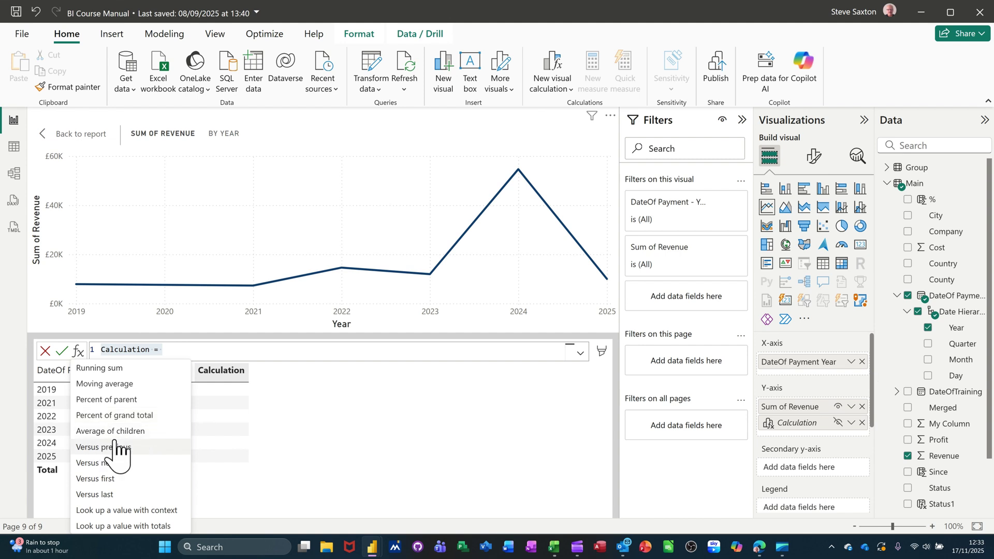
pyautogui.click(110, 370)
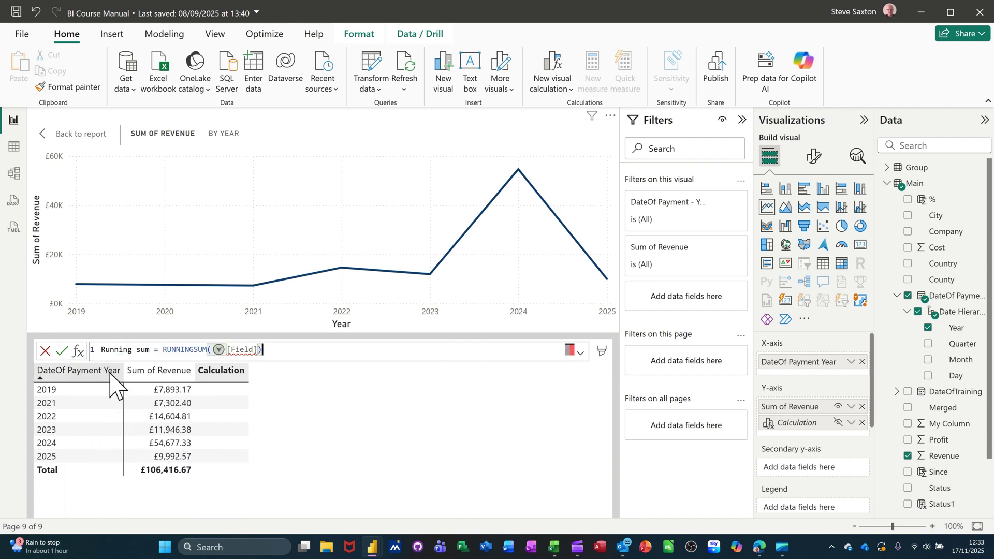
pyautogui.doubleClick(243, 354)
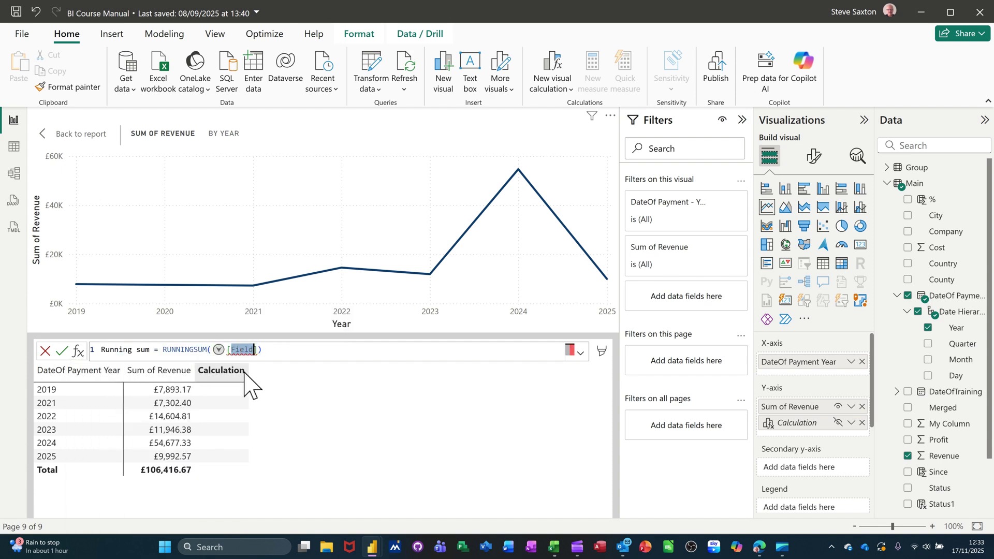
pyautogui.write('re')
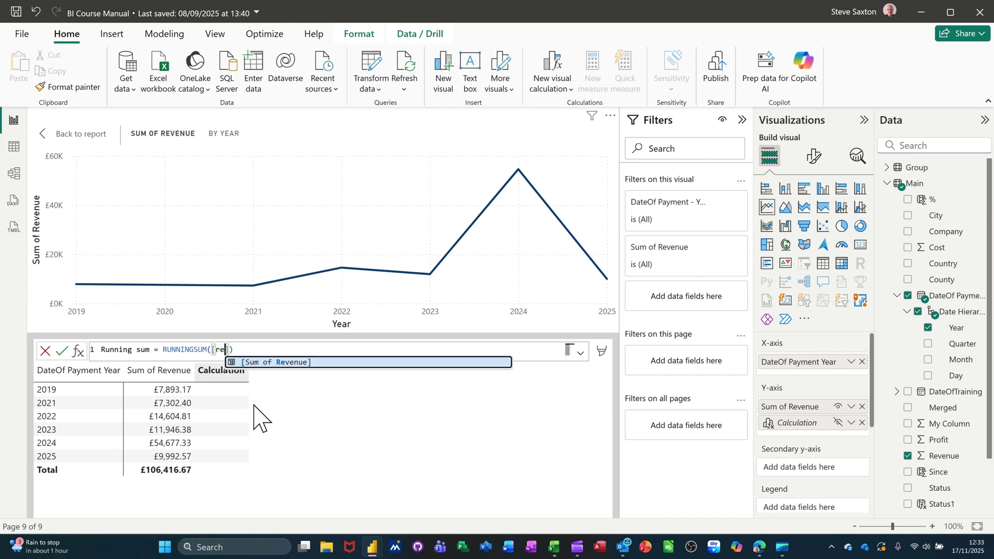
pyautogui.click(281, 362)
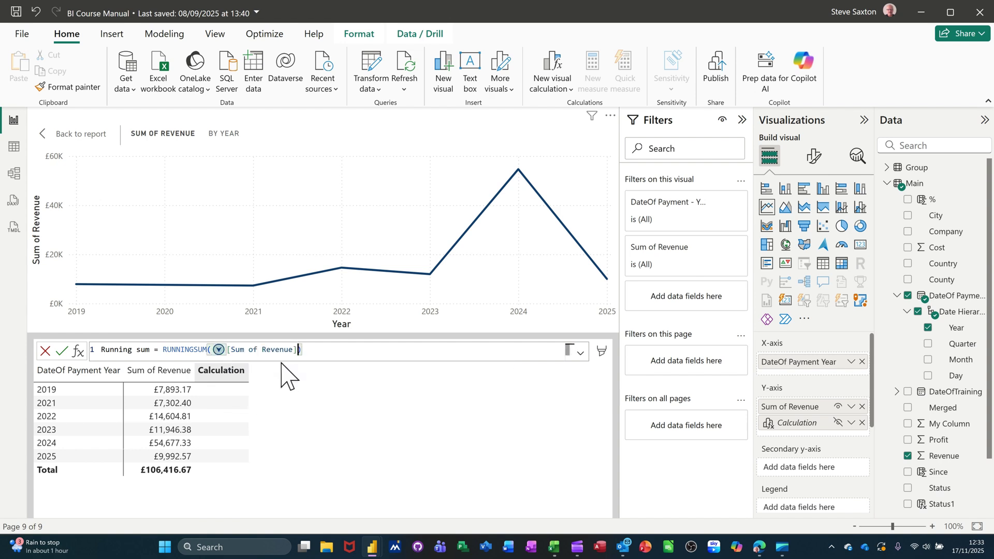
pyautogui.click(62, 352)
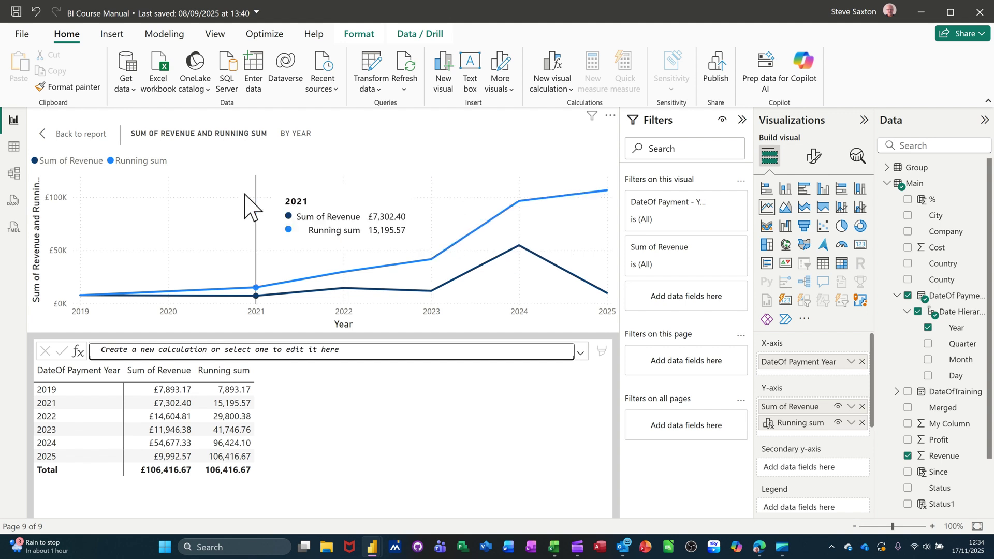
pyautogui.click(68, 136)
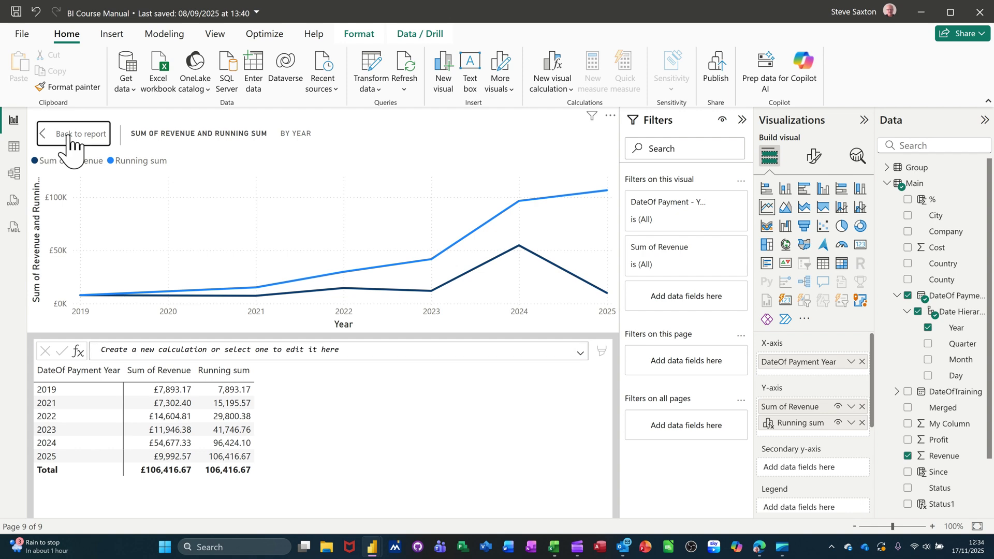
pyautogui.click(69, 136)
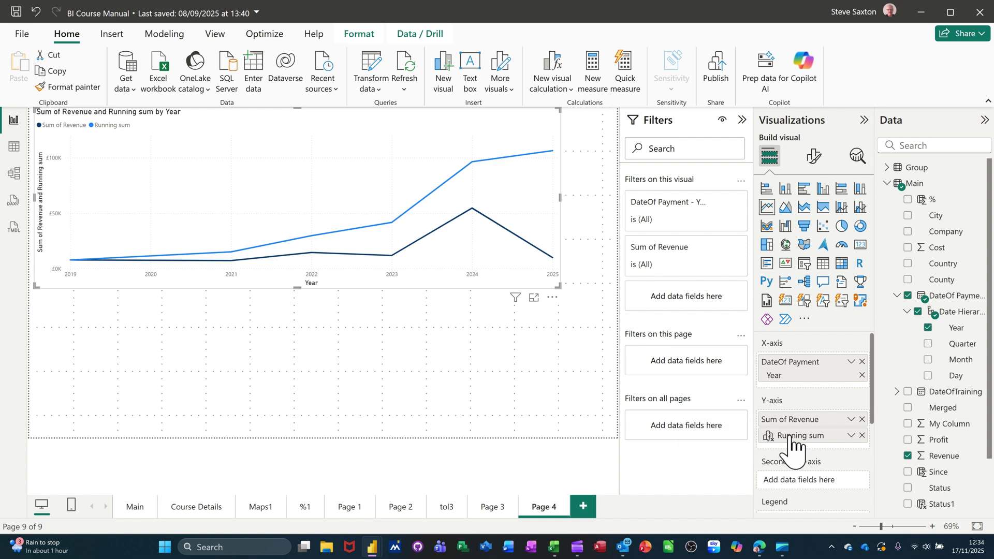
# Step: Open the Running sum calculation for editing to review its formula, and return to the report
pyautogui.click(850, 435)
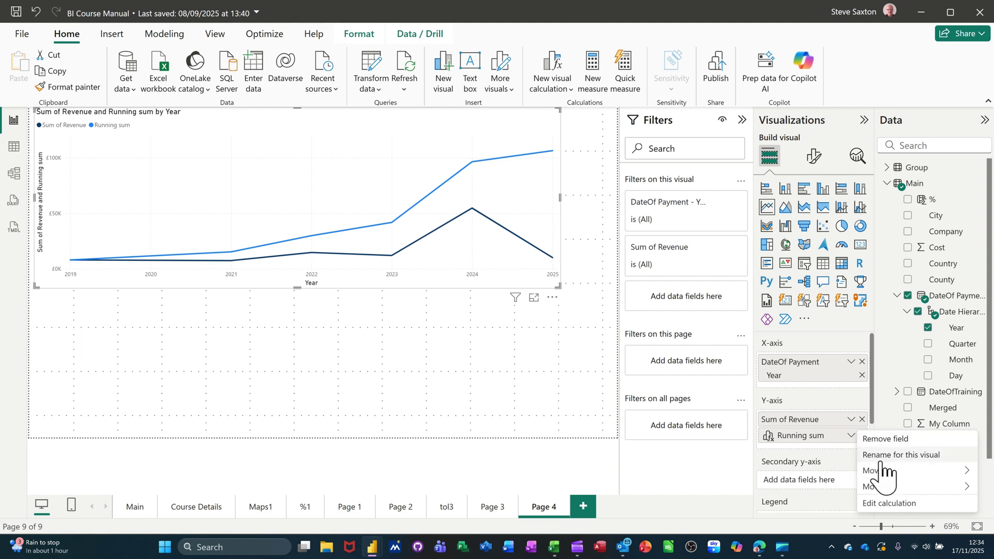
pyautogui.click(874, 504)
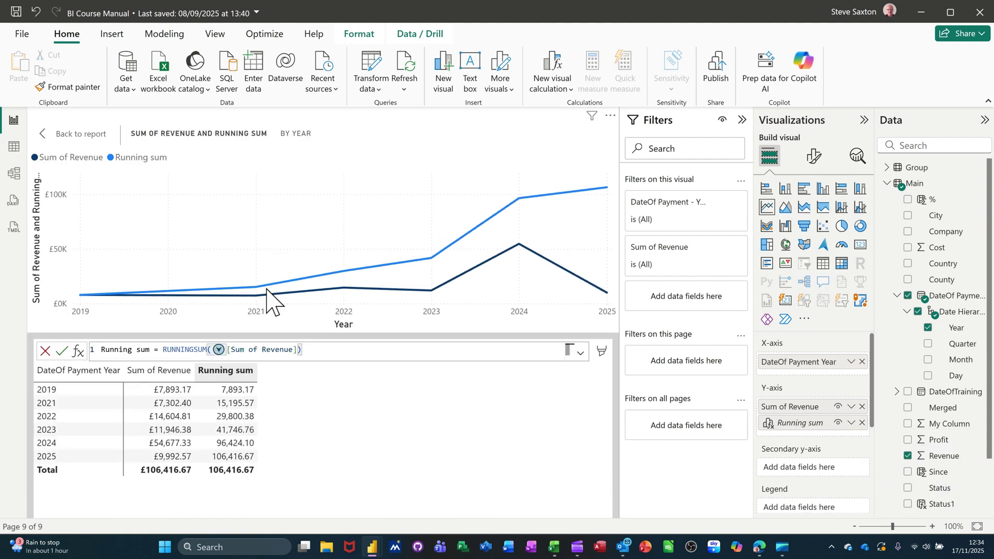
pyautogui.click(48, 146)
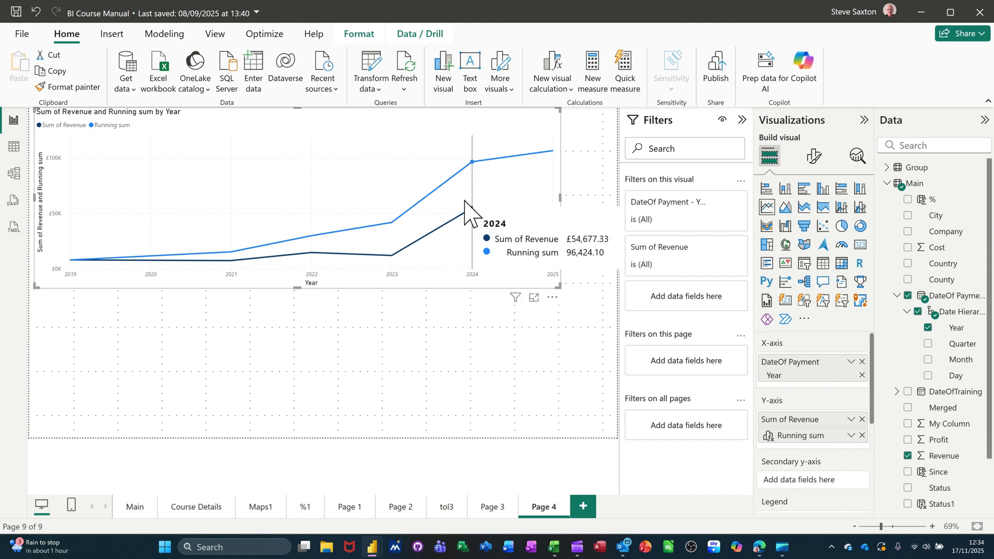
# Step: Add a visual calculation to the line chart with the Moving average template on [Sum of Revenue], window size 6, and return to the report
pyautogui.click(543, 82)
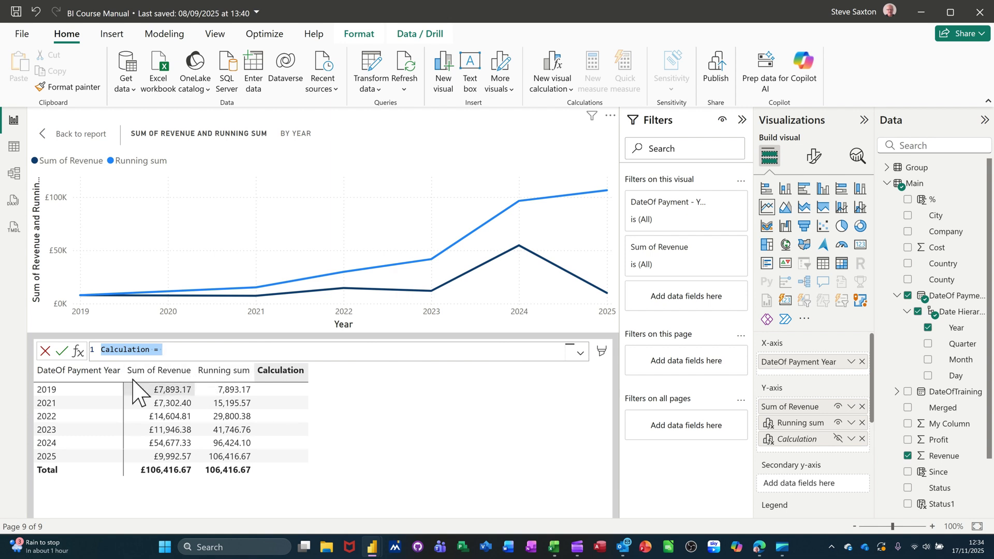
pyautogui.click(79, 352)
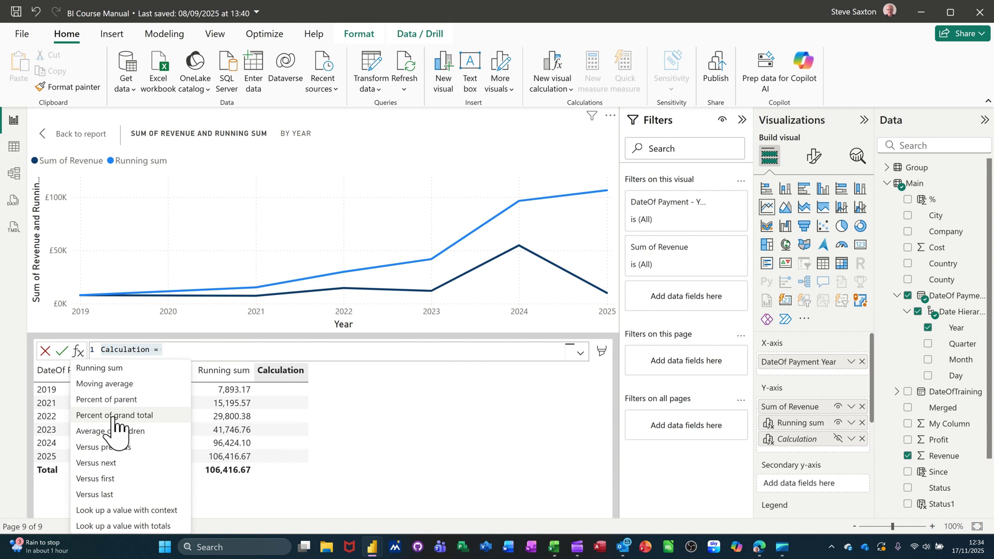
pyautogui.click(124, 384)
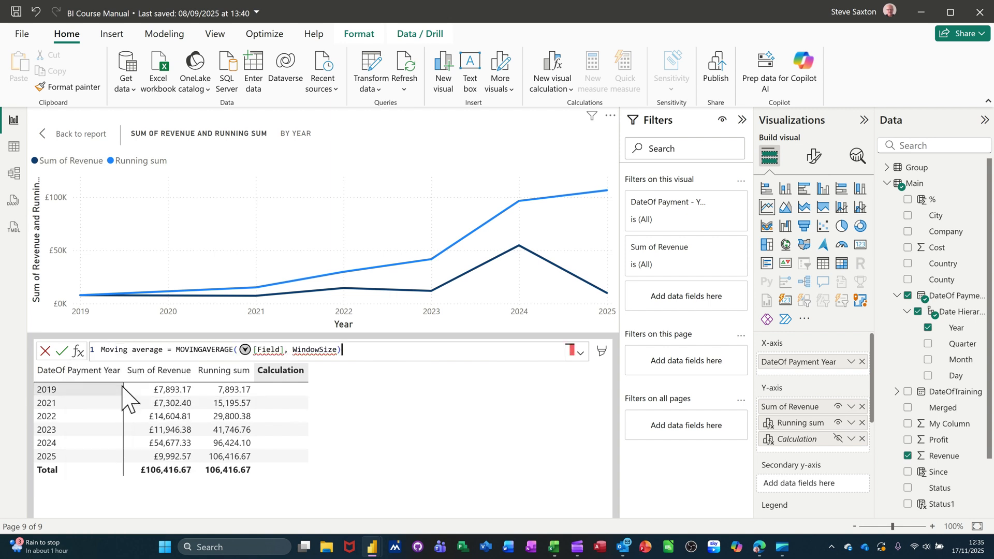
pyautogui.doubleClick(269, 349)
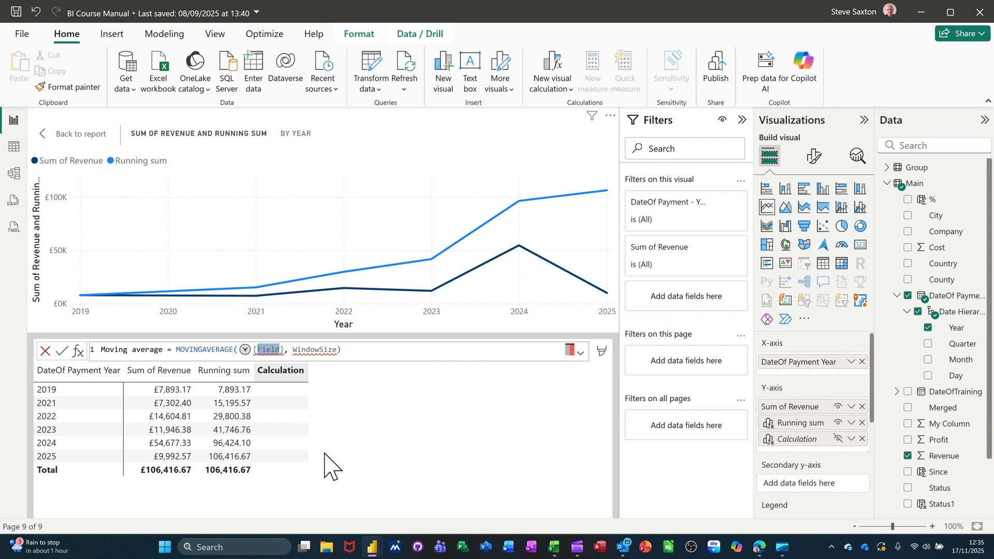
pyautogui.write('reven')
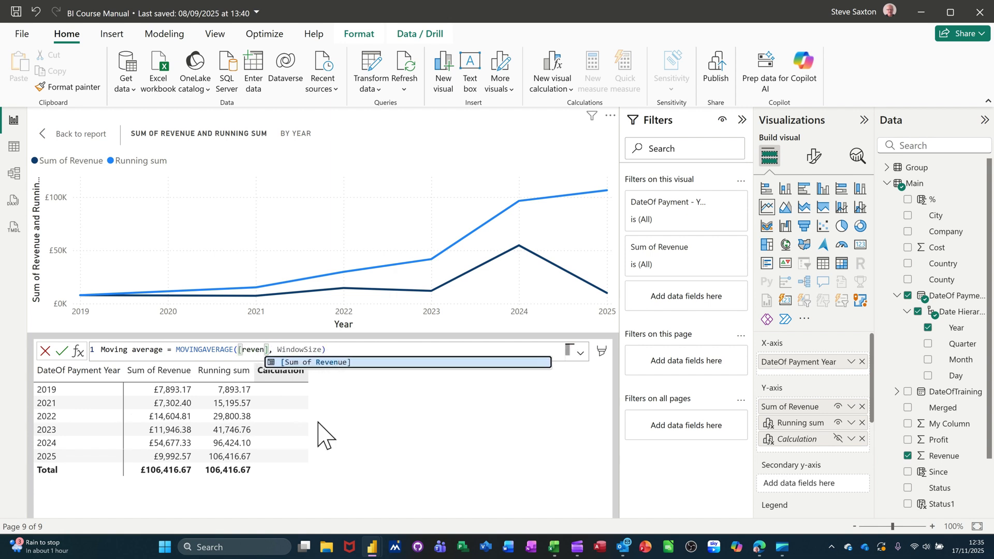
pyautogui.click(316, 362)
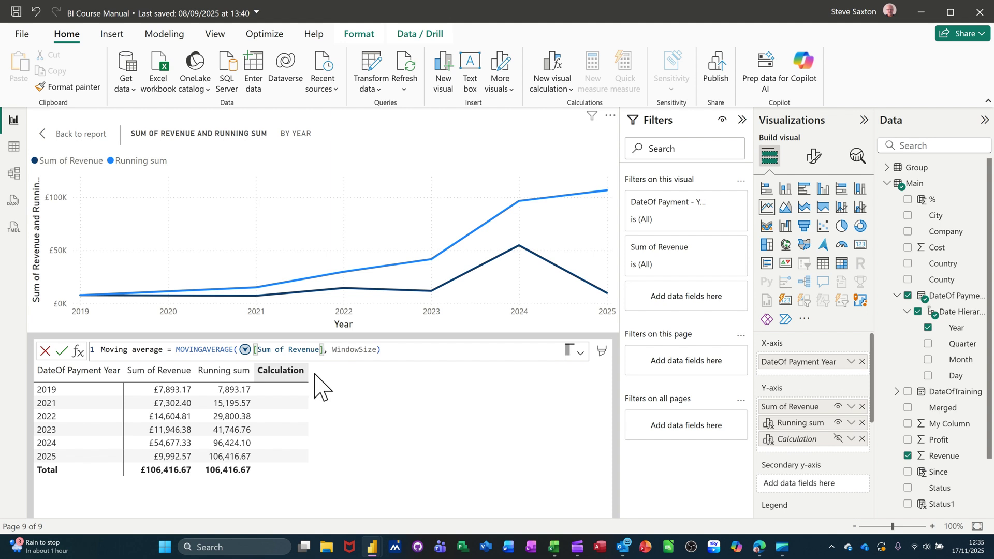
pyautogui.doubleClick(337, 350)
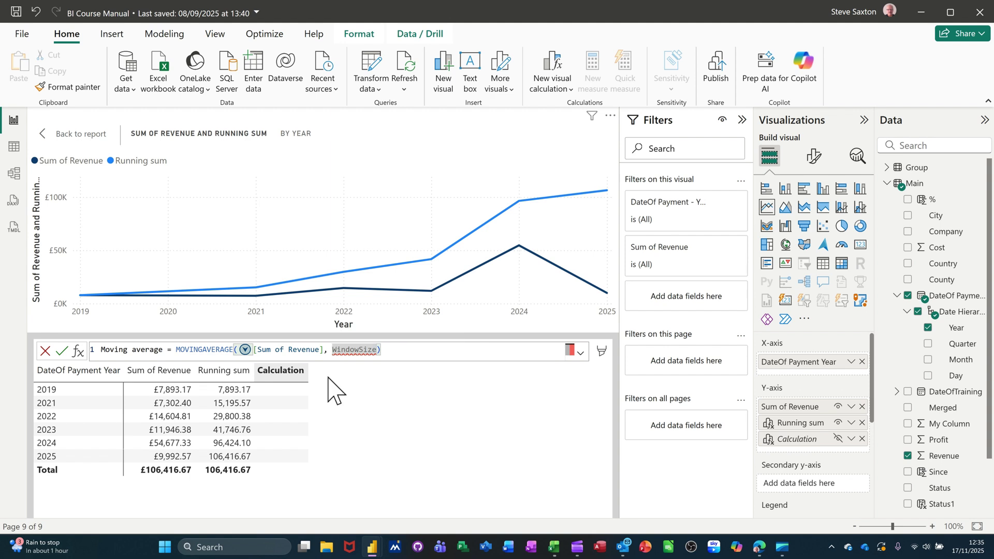
pyautogui.write('6')
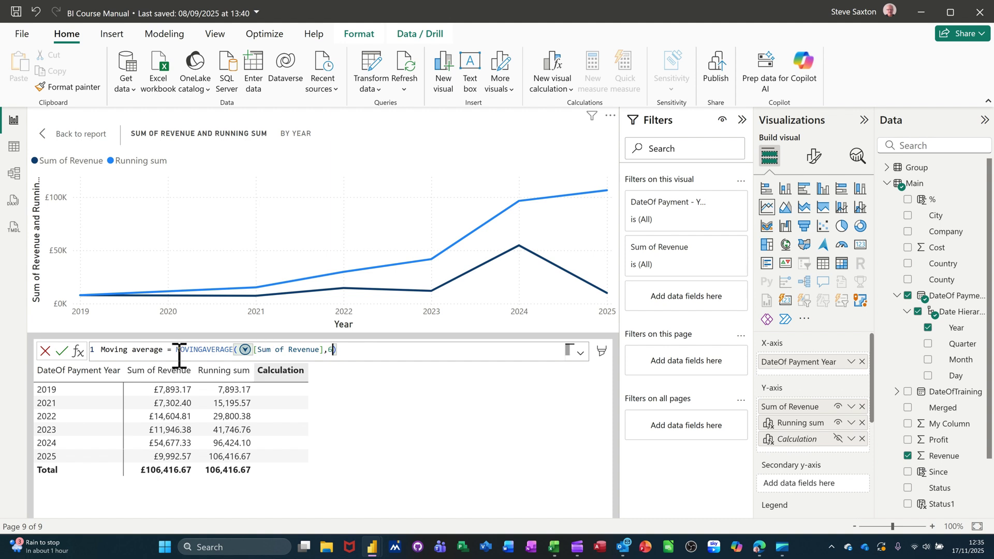
pyautogui.click(61, 352)
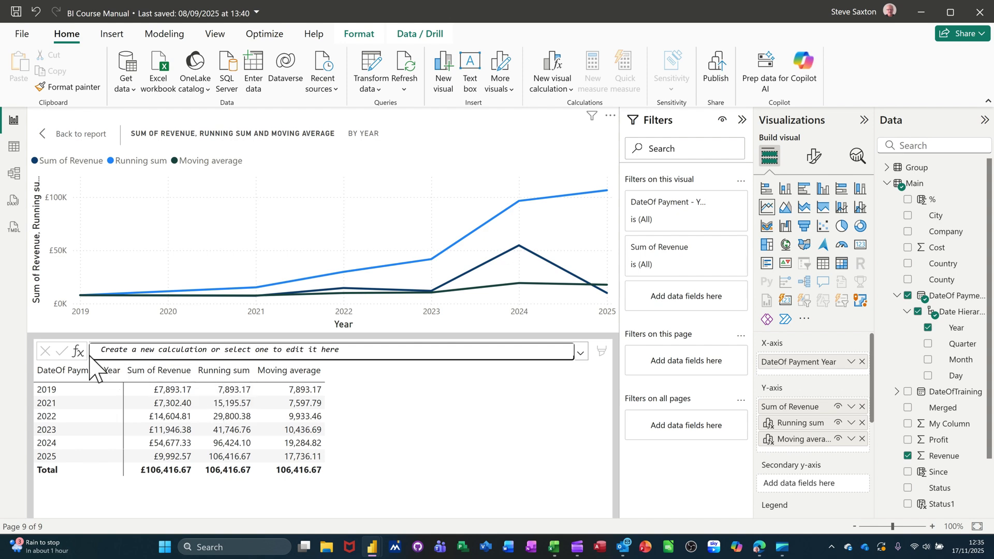
pyautogui.click(57, 134)
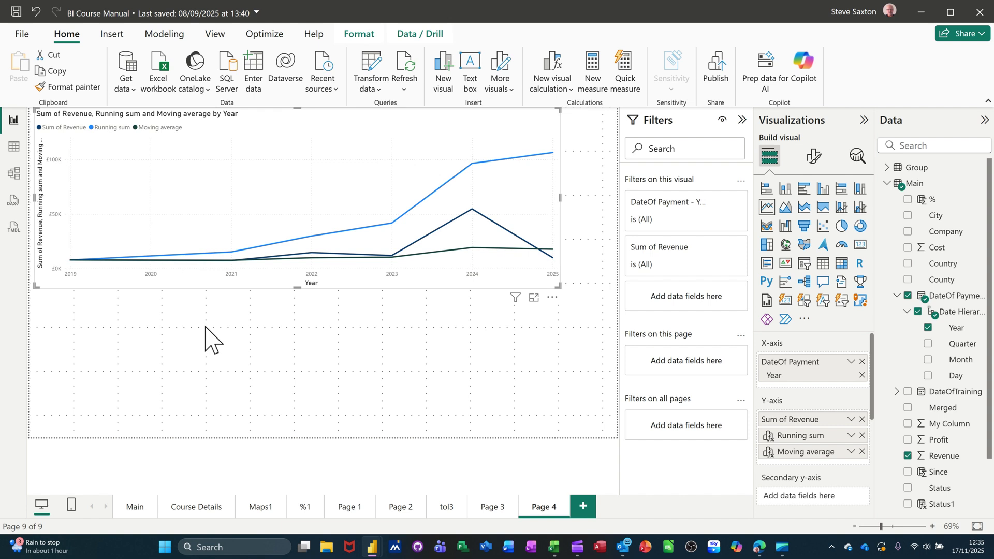
# Step: Create a separate table visual below the line chart showing Topic and Revenue
pyautogui.click(220, 339)
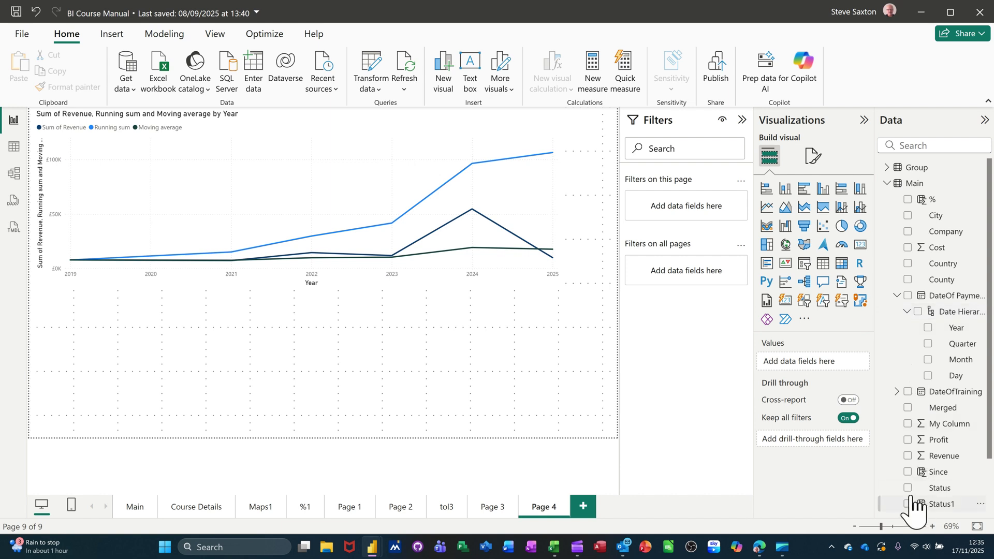
pyautogui.scroll(-2, 906, 497)
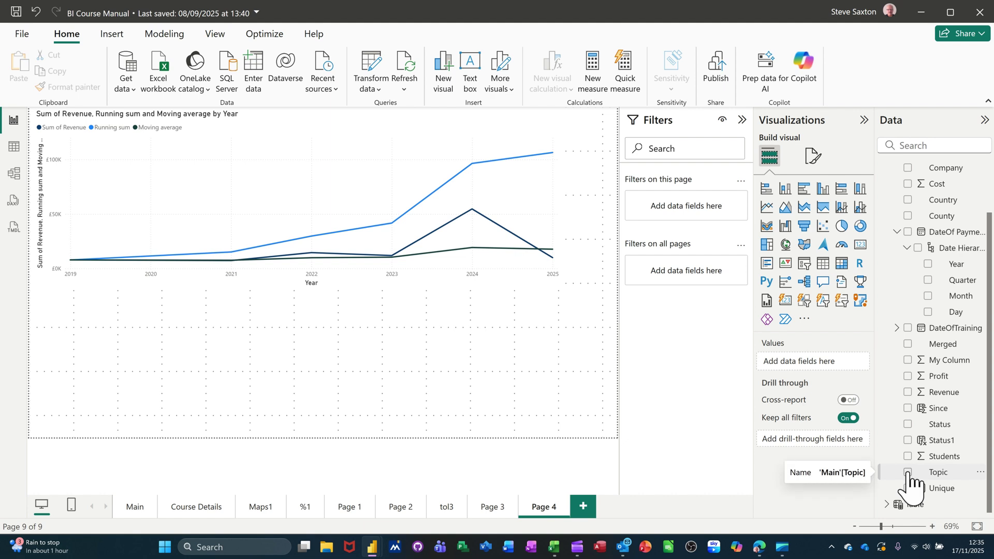
pyautogui.click(908, 472)
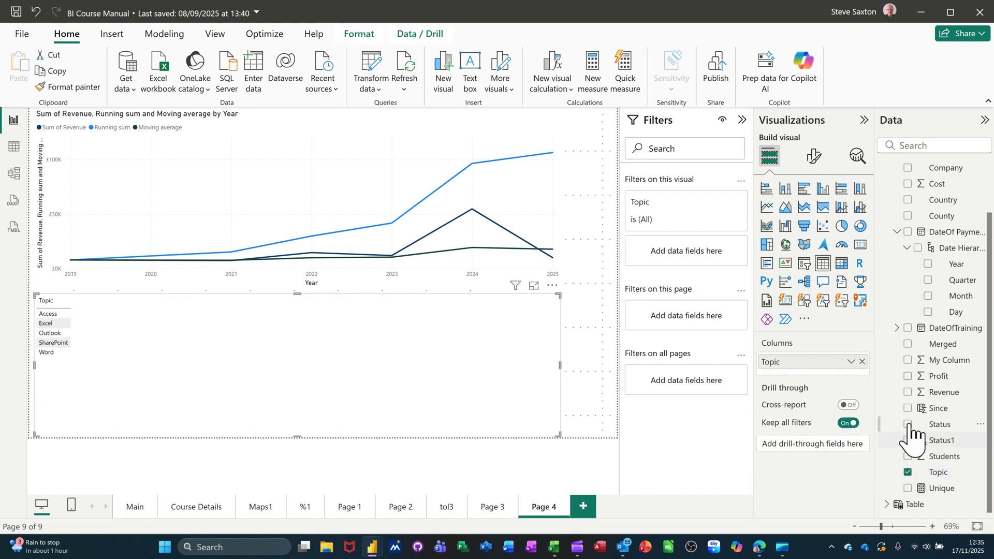
pyautogui.click(908, 393)
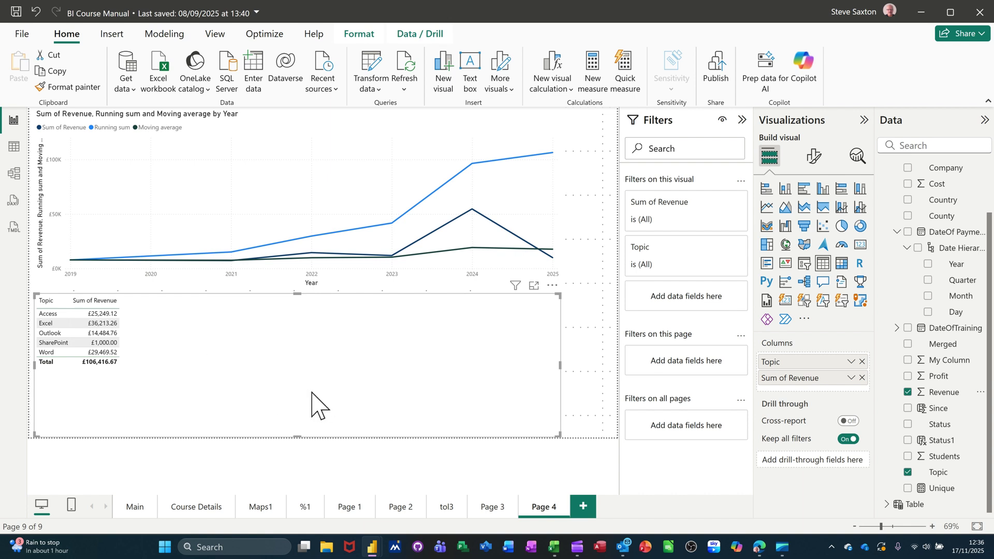
# Step: Start a visual calculation named % of Total on the topic revenue table, using the Percent of grand total template
pyautogui.click(552, 78)
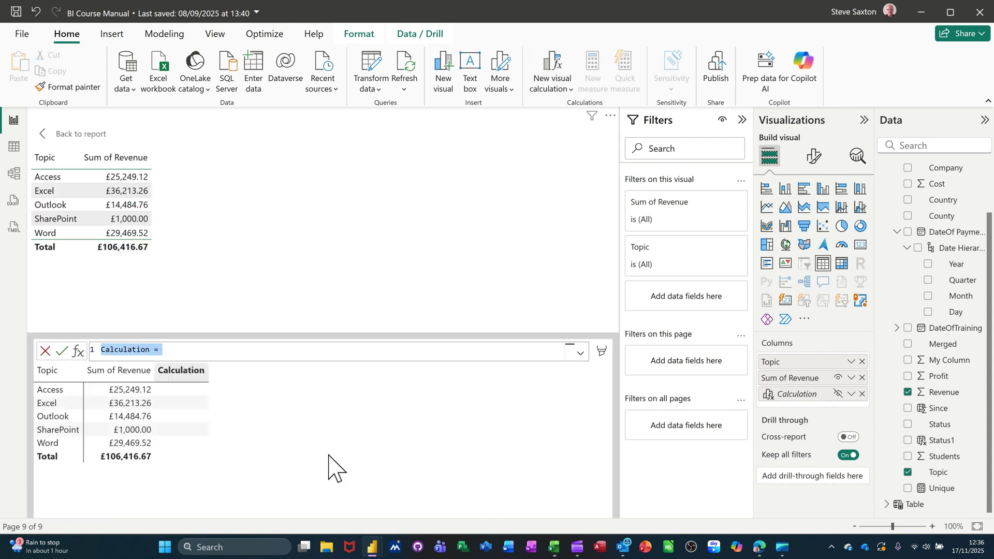
pyautogui.write('% of Total=')
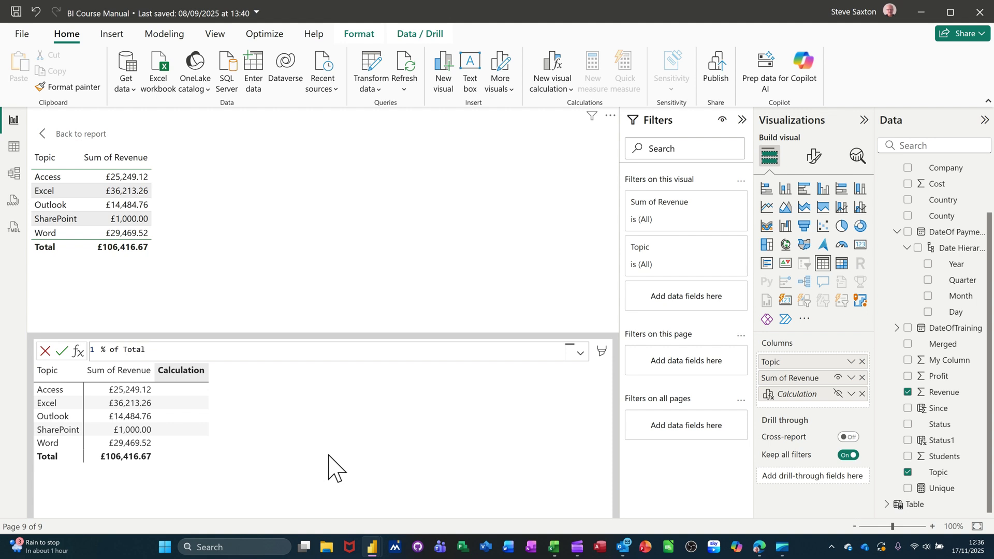
pyautogui.click(78, 353)
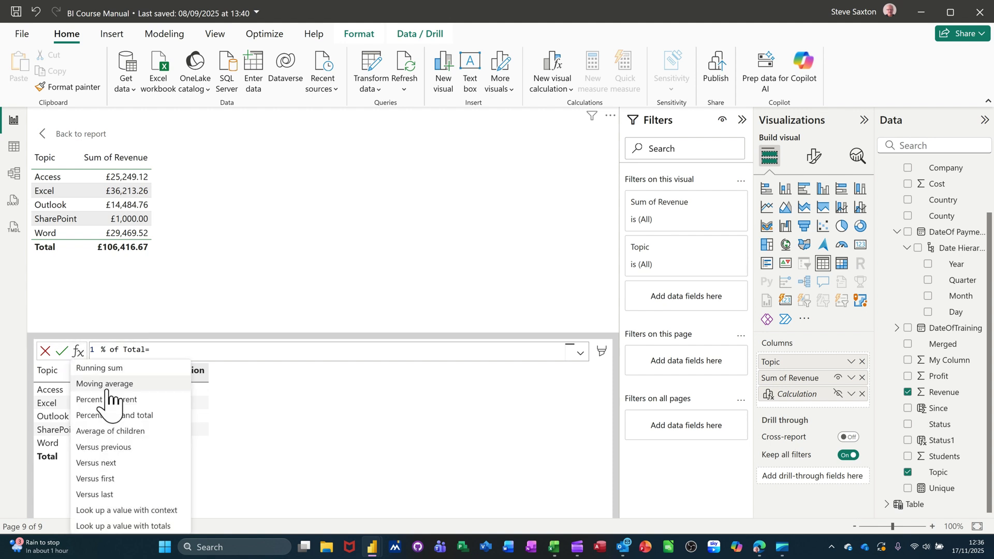
pyautogui.click(99, 418)
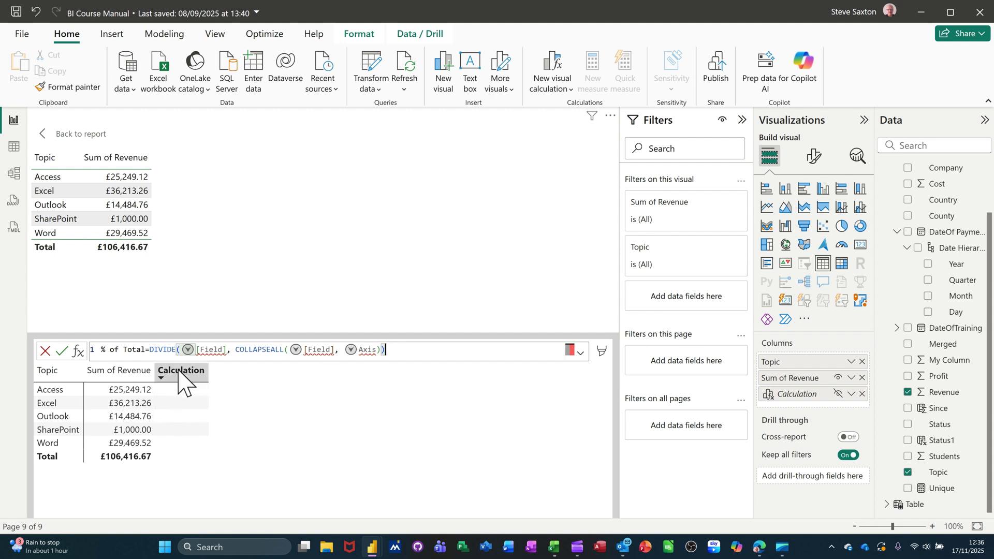
# Step: Fill both field placeholders of the % of Total formula, in DIVIDE and COLLAPSEALL, with [Sum of Revenue]
pyautogui.doubleClick(206, 354)
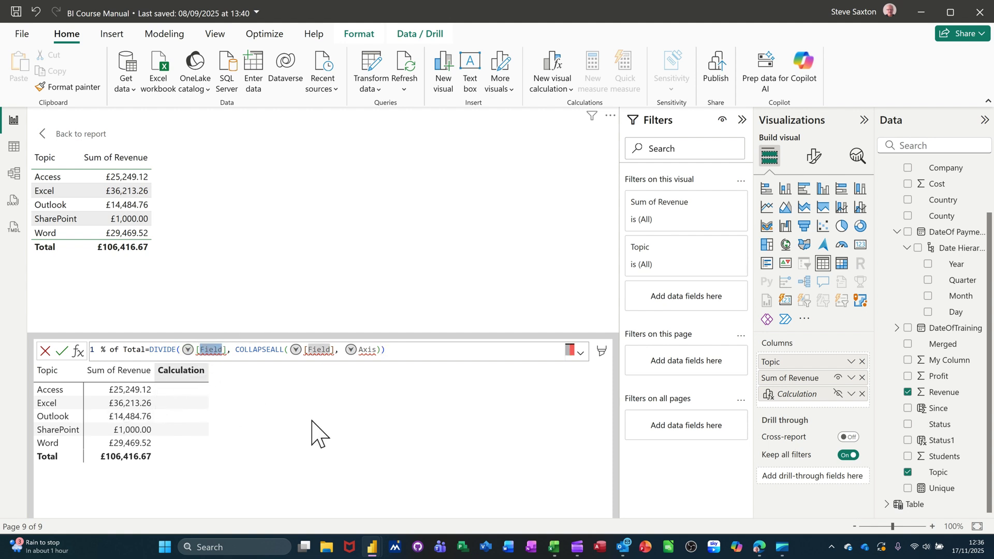
pyautogui.write('re')
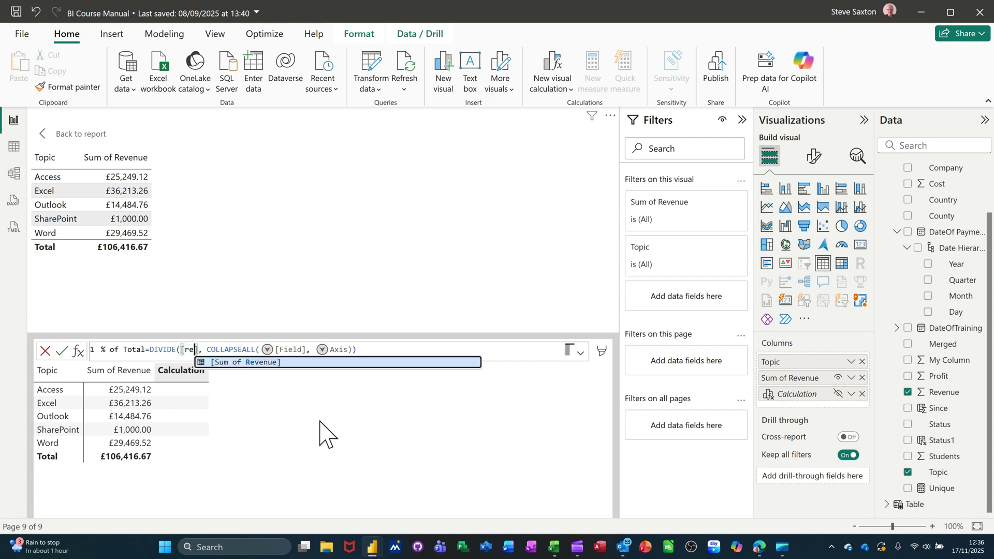
pyautogui.write('ven')
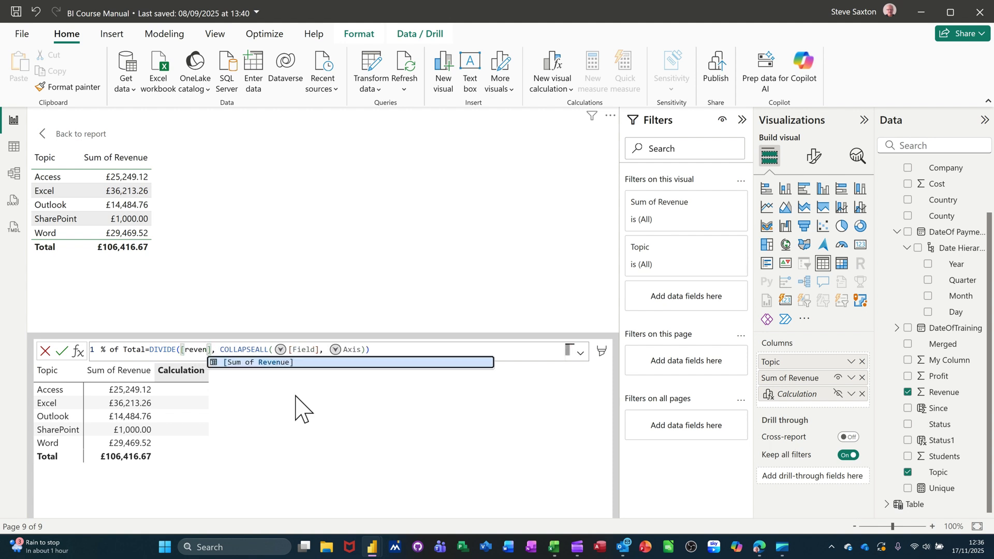
pyautogui.click(261, 363)
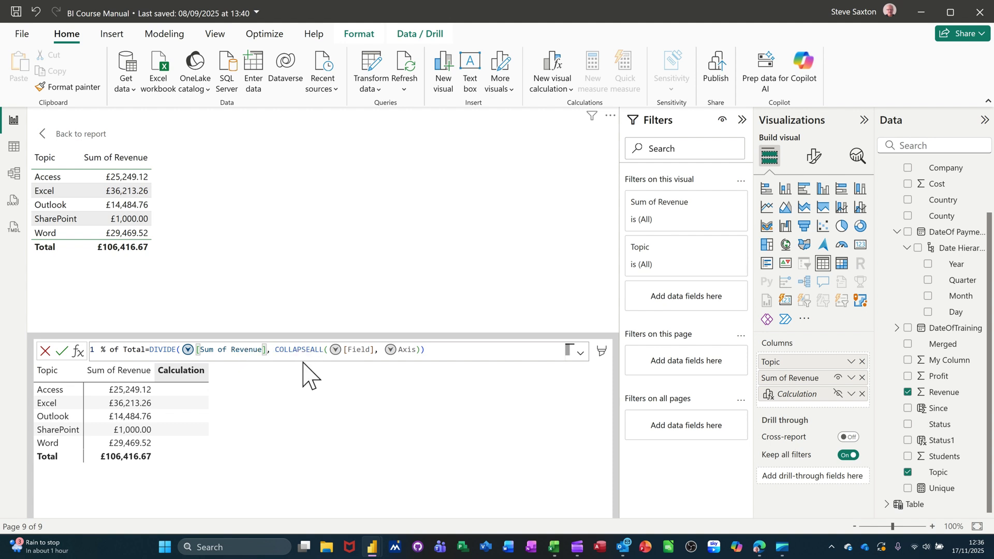
pyautogui.doubleClick(346, 356)
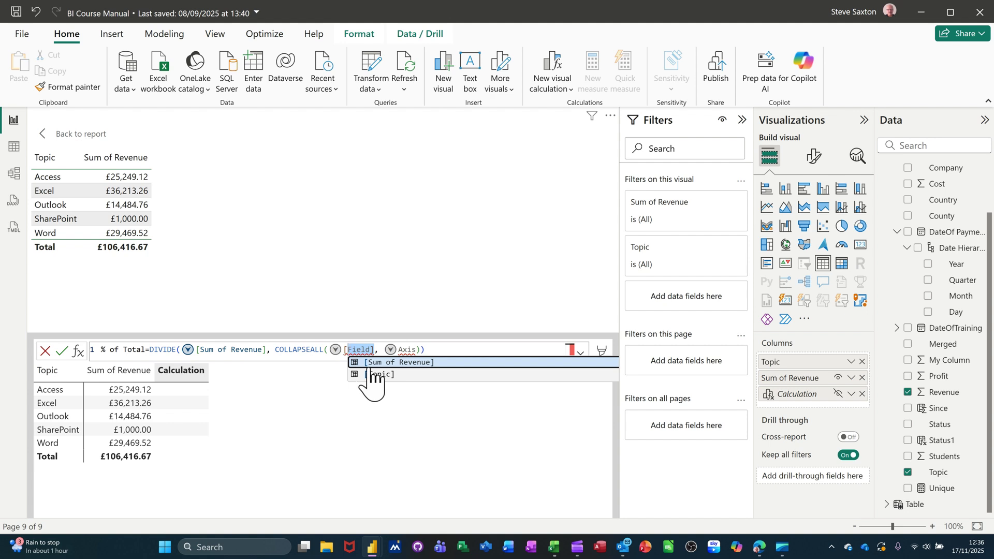
pyautogui.click(379, 363)
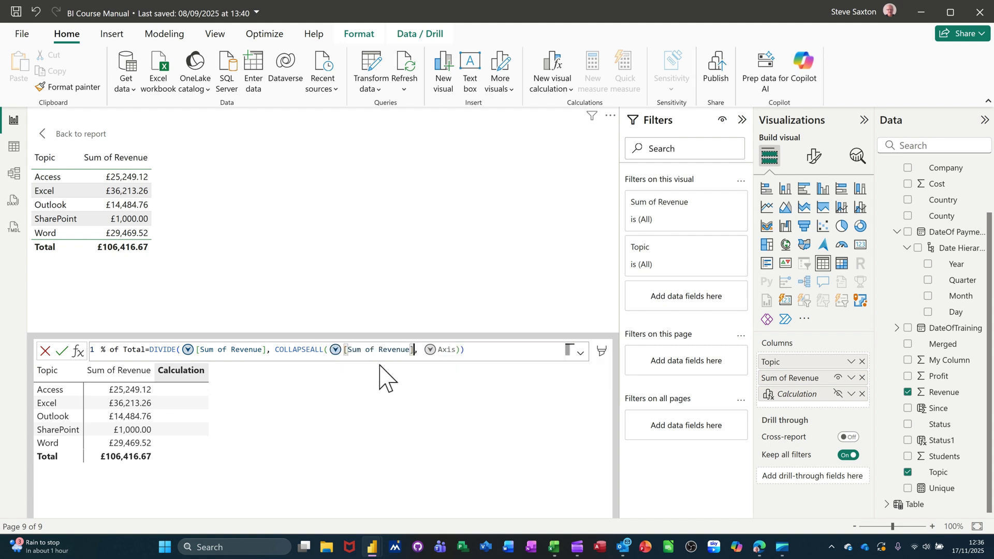
# Step: Set the COLLAPSEALL axis to COLUMNS ROWS and commit the % of Total calculation
pyautogui.click(432, 357)
pyautogui.click(430, 351)
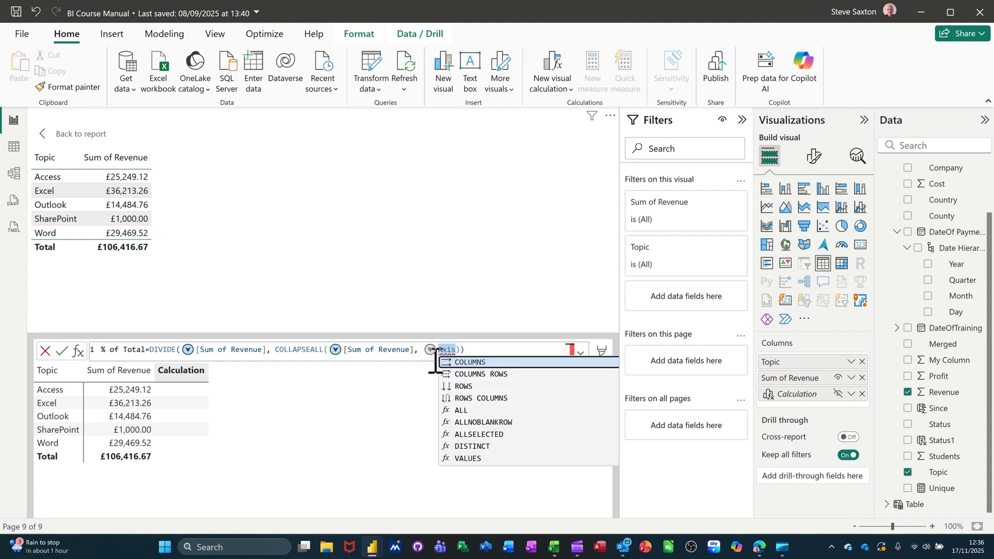
pyautogui.click(478, 374)
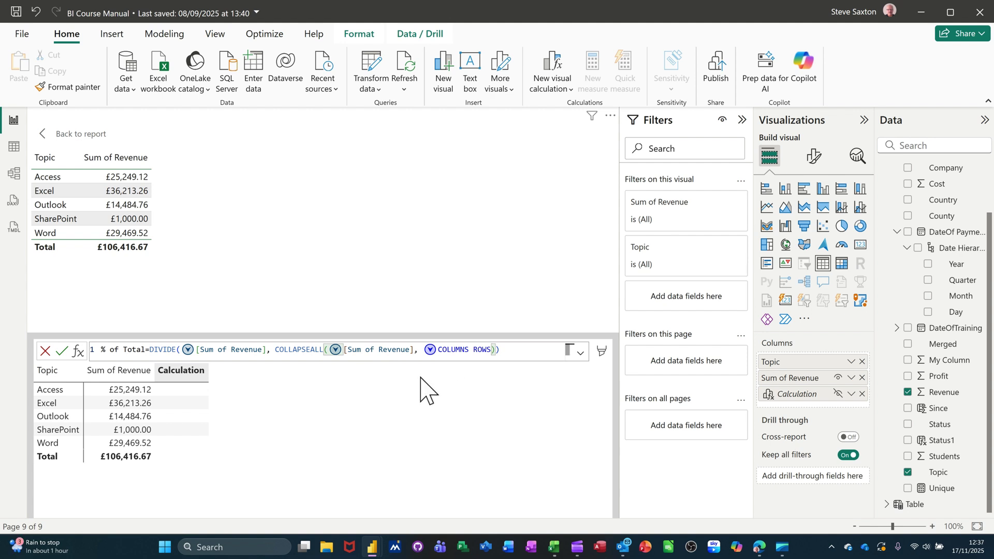
pyautogui.click(68, 354)
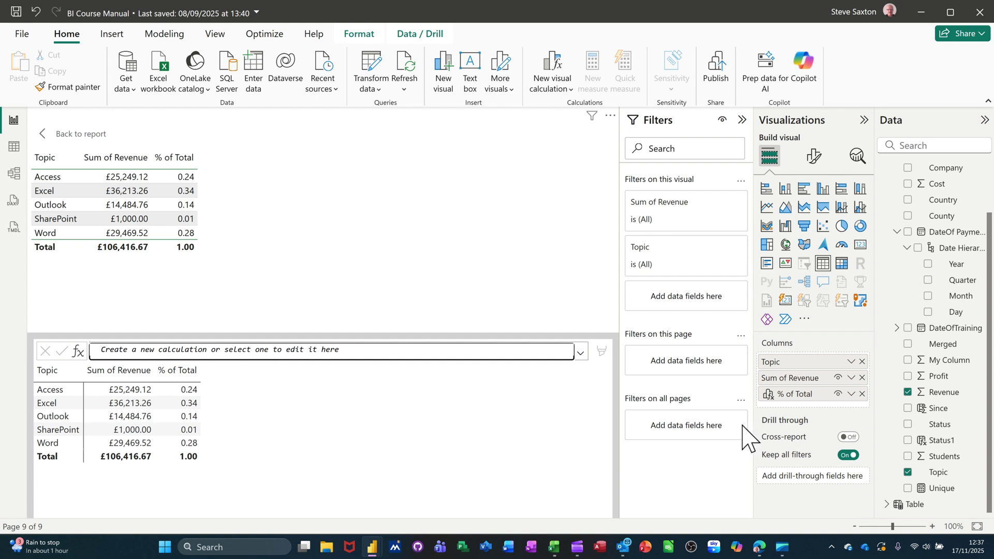
# Step: Edit the % of Total calculation to wrap its DIVIDE expression in FORMAT with a 0.00% format, and commit it
pyautogui.click(785, 399)
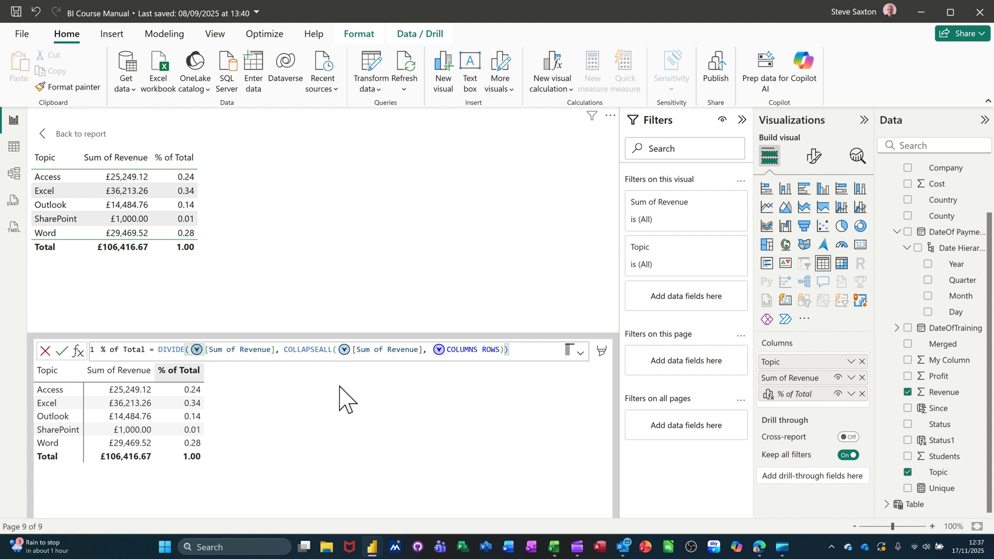
pyautogui.click(156, 352)
pyautogui.write('format')
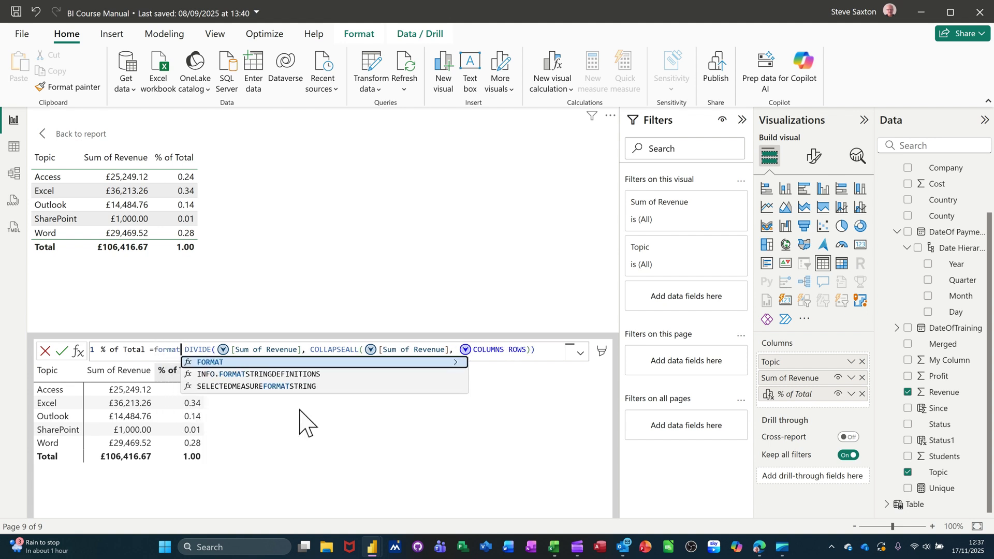
pyautogui.write('(')
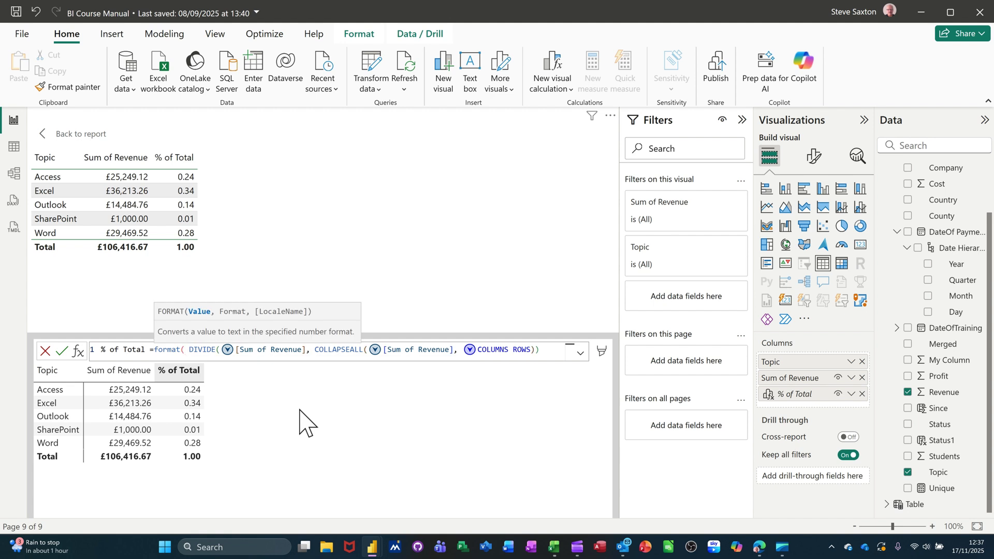
pyautogui.click(548, 356)
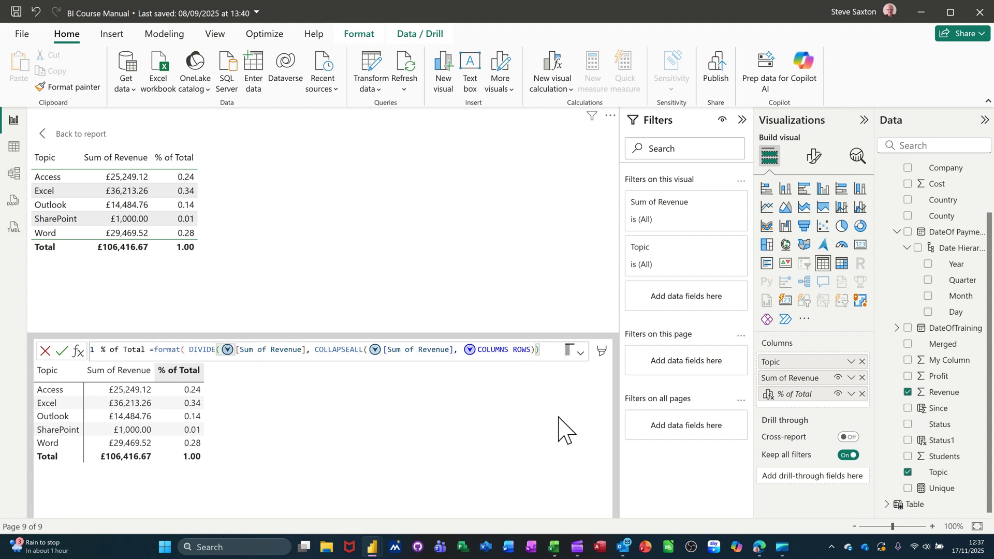
pyautogui.write(',"0.00%')
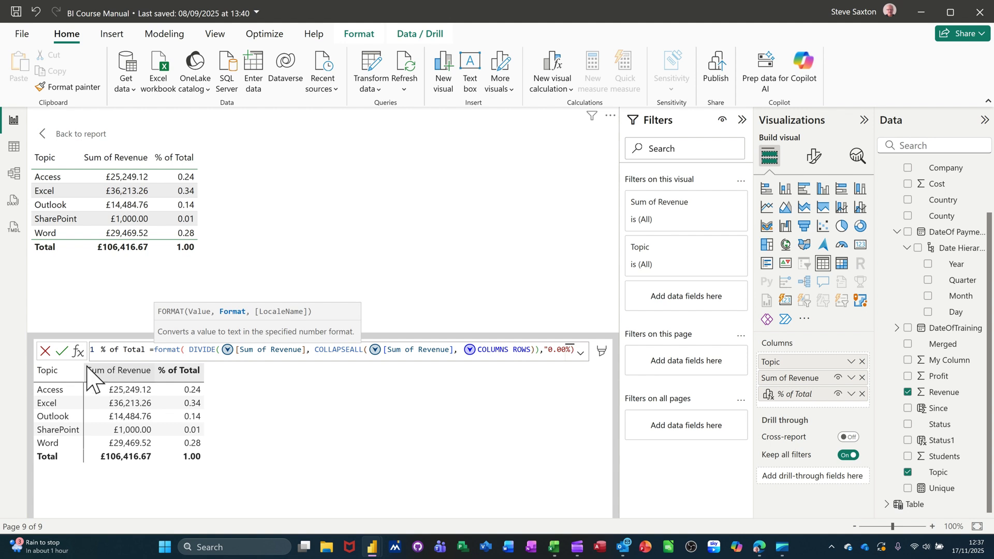
pyautogui.click(62, 351)
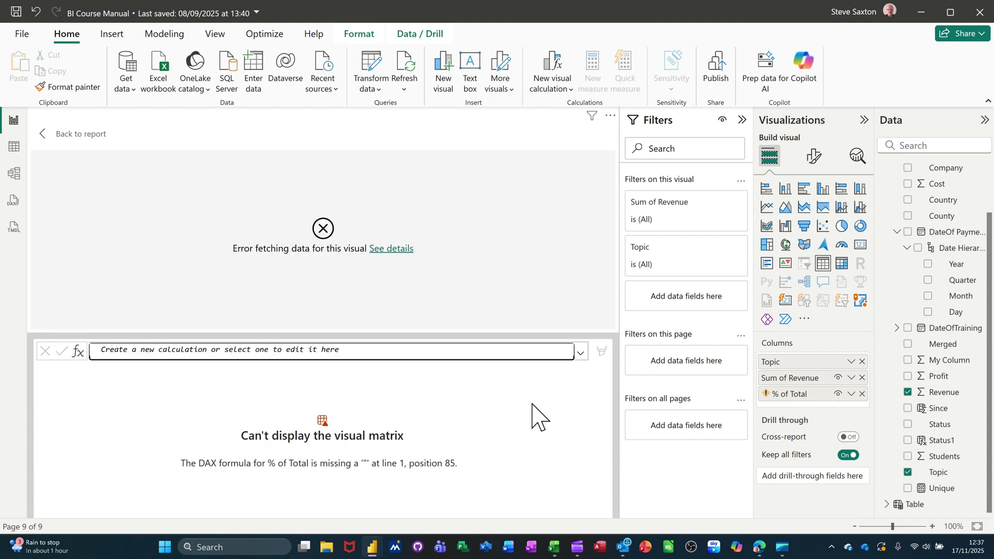
# Step: Correct the end of the % of Total formula so the format argument reads "0.00%" with closing quote and bracket, and commit it
pyautogui.click(792, 396)
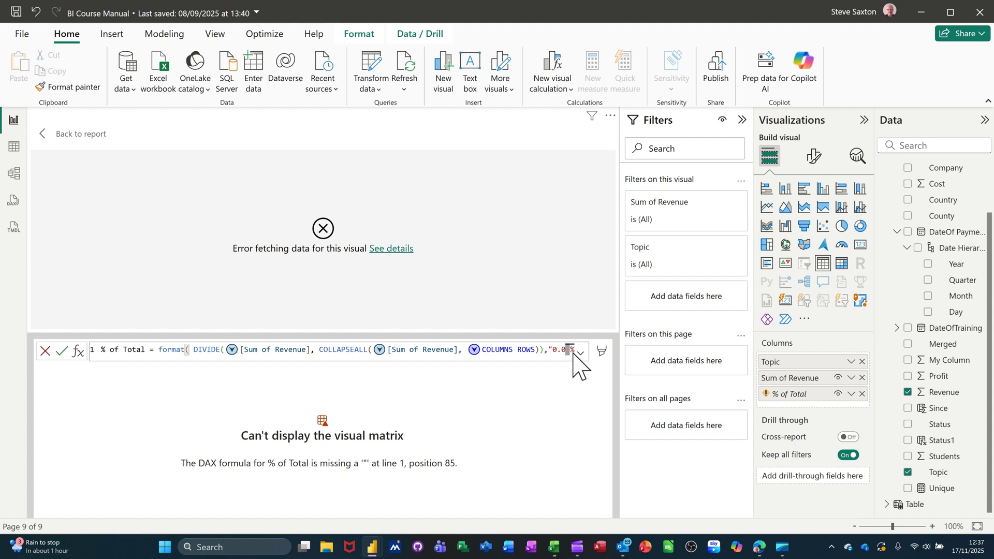
pyautogui.write('0')
pyautogui.click(580, 353)
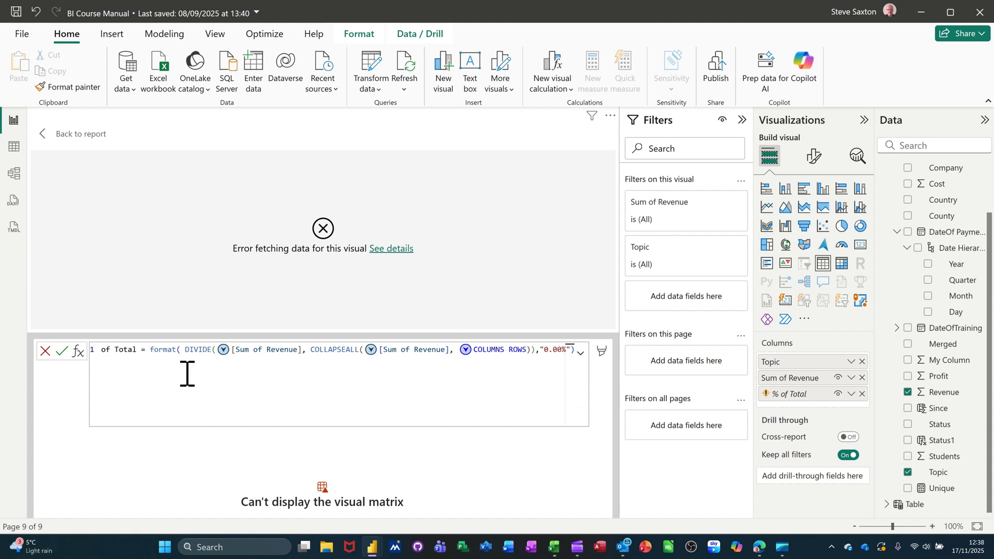
pyautogui.click(62, 351)
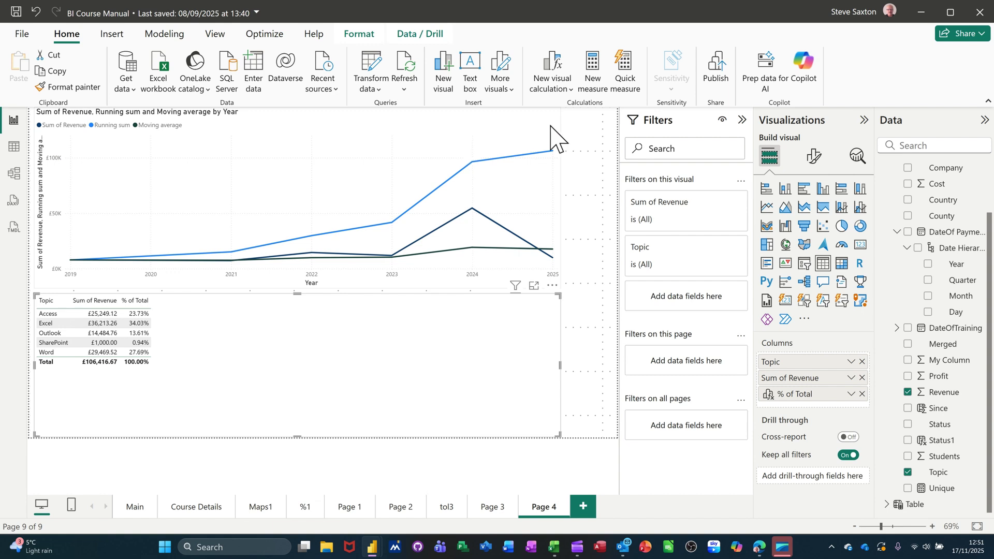
# Step: Add a visual calculation to the topic table with the Running sum template on [Sum of Revenue] and commit it
pyautogui.click(559, 83)
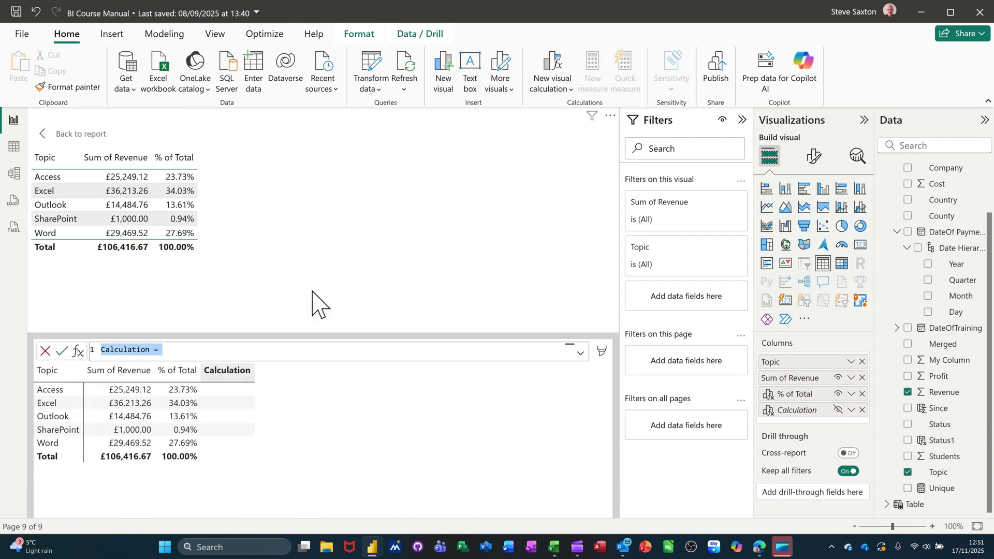
pyautogui.click(78, 352)
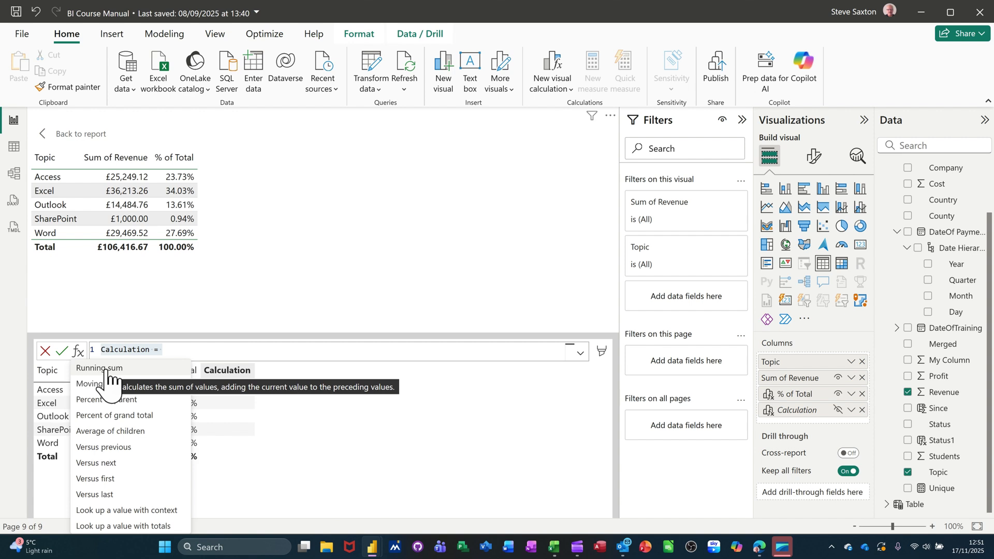
pyautogui.click(101, 368)
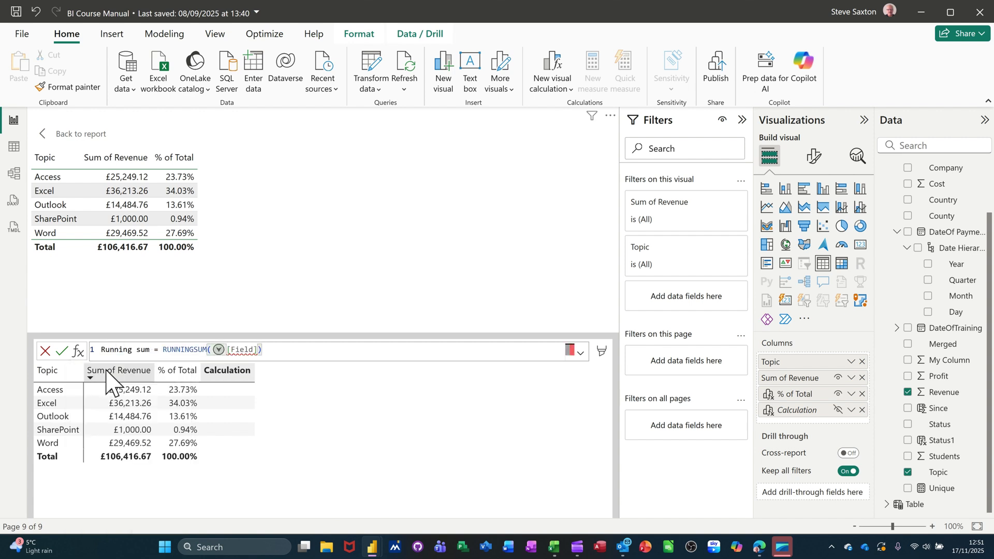
pyautogui.doubleClick(234, 350)
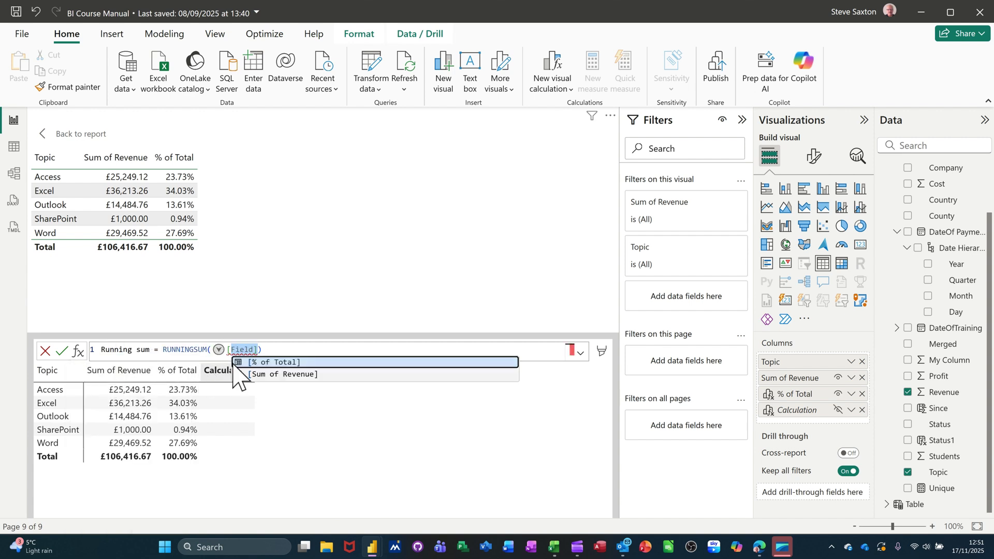
pyautogui.click(276, 374)
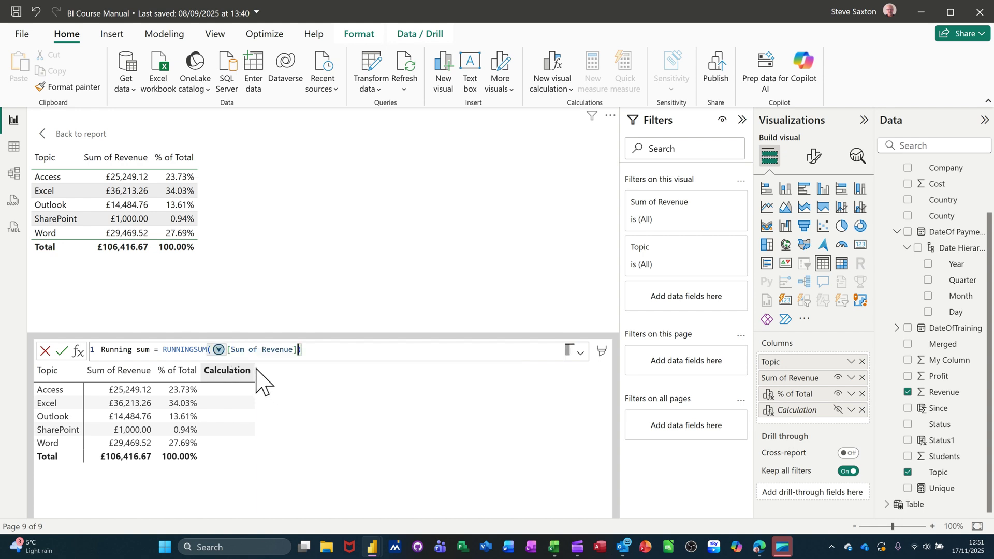
pyautogui.click(62, 352)
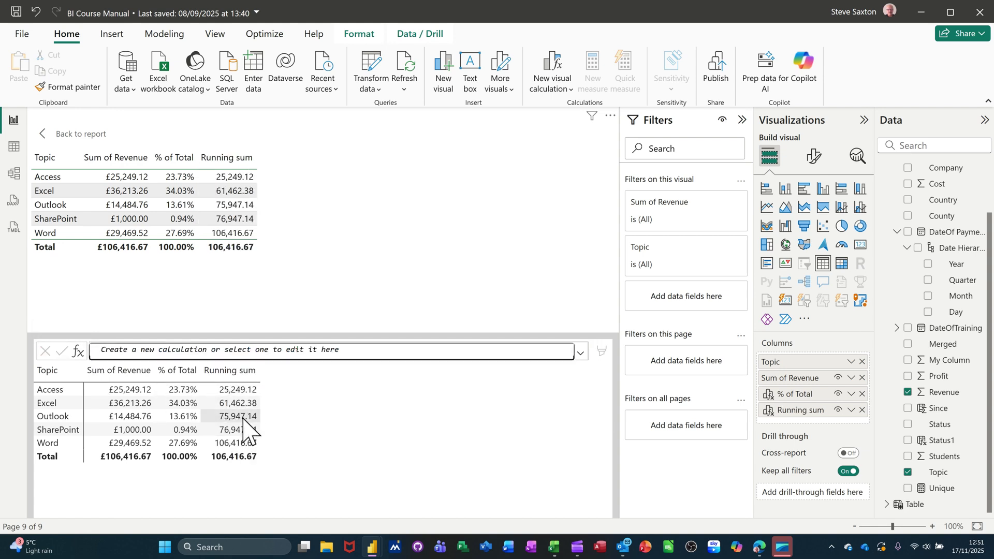
# Step: Add a calculation with the Versus previous template, using [Sum of Revenue] for both fields, and commit it
pyautogui.click(79, 351)
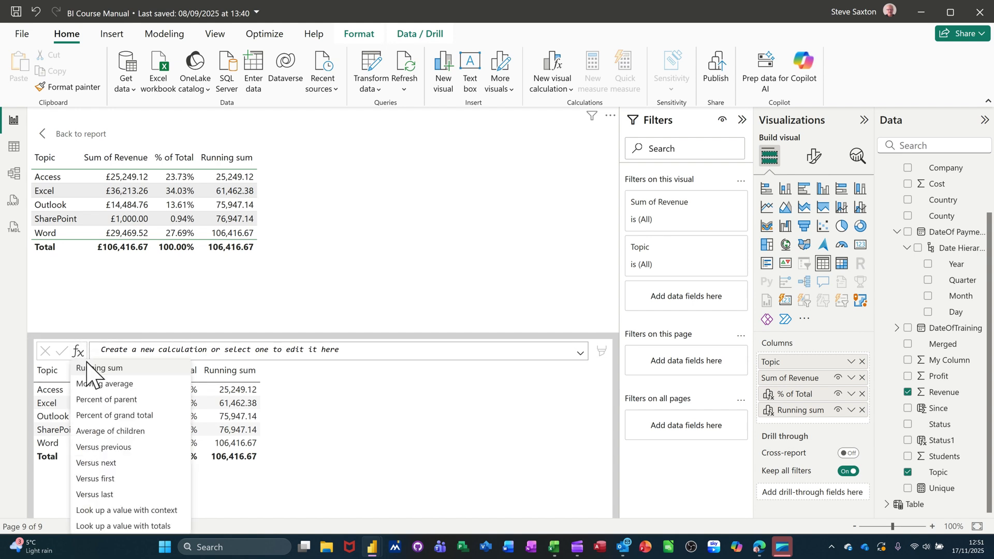
pyautogui.click(100, 447)
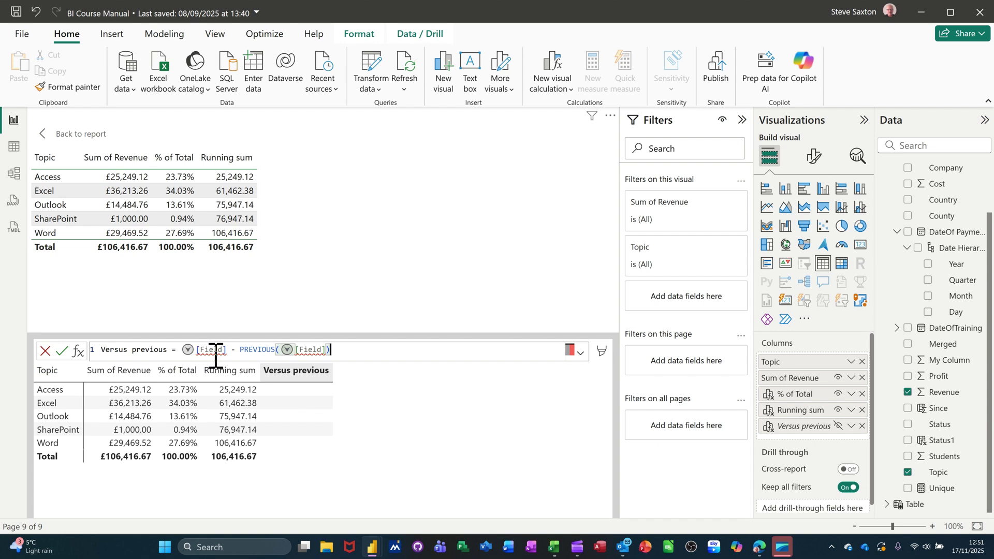
pyautogui.click(189, 349)
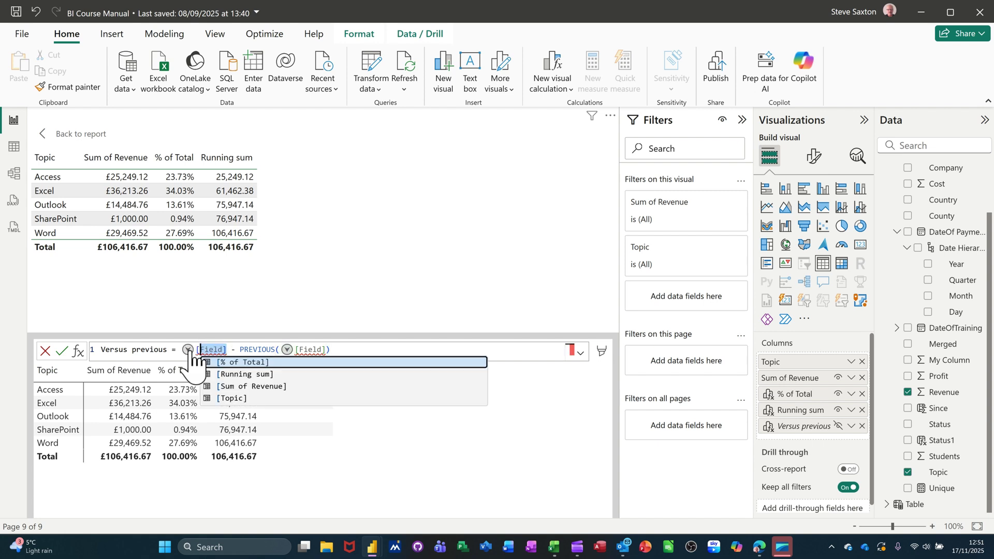
pyautogui.click(255, 388)
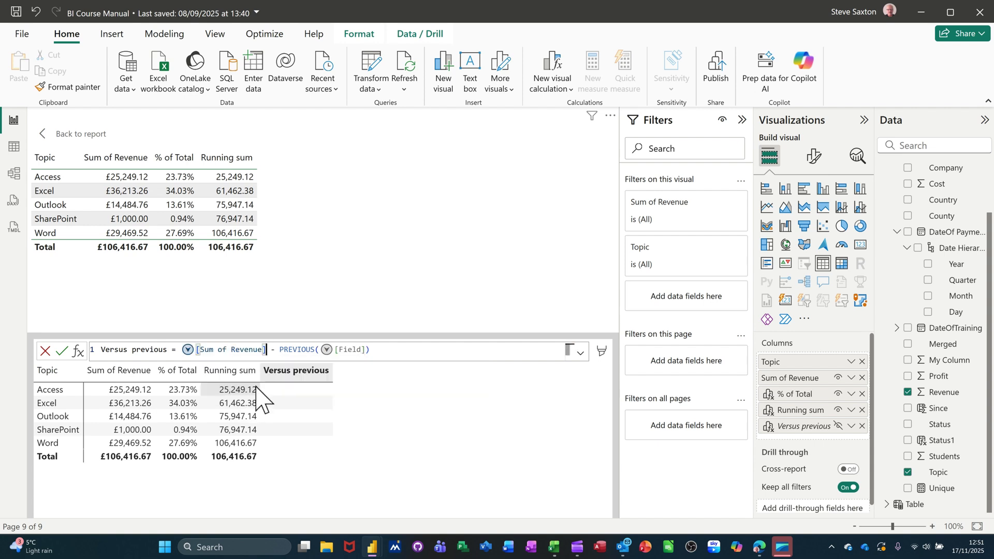
pyautogui.click(339, 351)
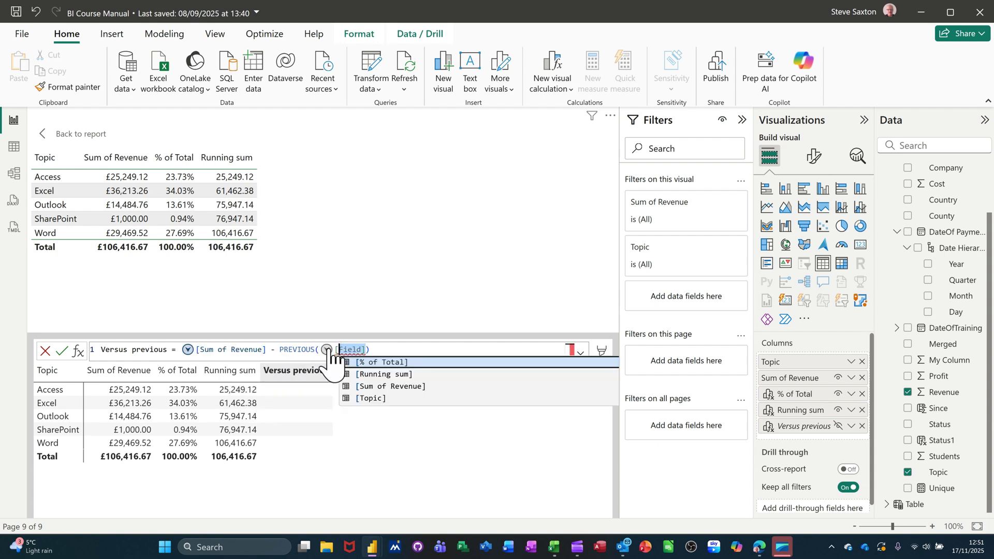
pyautogui.click(358, 387)
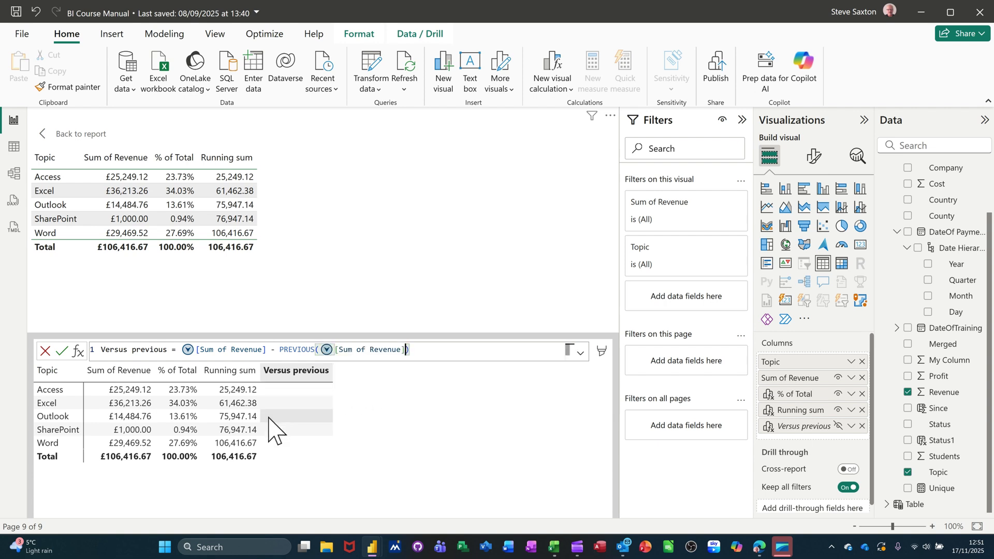
pyautogui.click(62, 354)
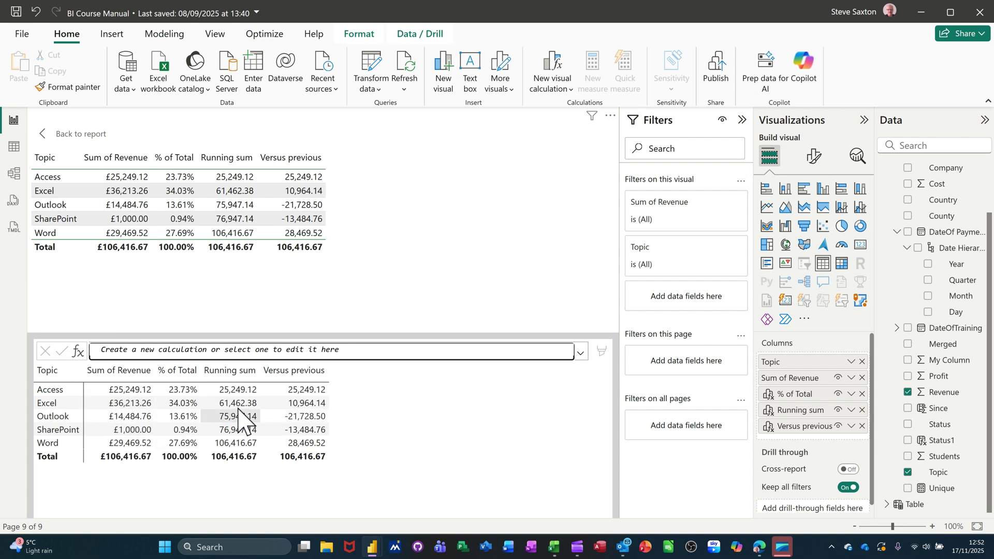
# Step: Return to the report page and shrink the topic table visual to fit closely around its columns
pyautogui.click(61, 141)
pyautogui.keyDown('ctrl'); pyautogui.click(61, 140); pyautogui.keyUp('ctrl')
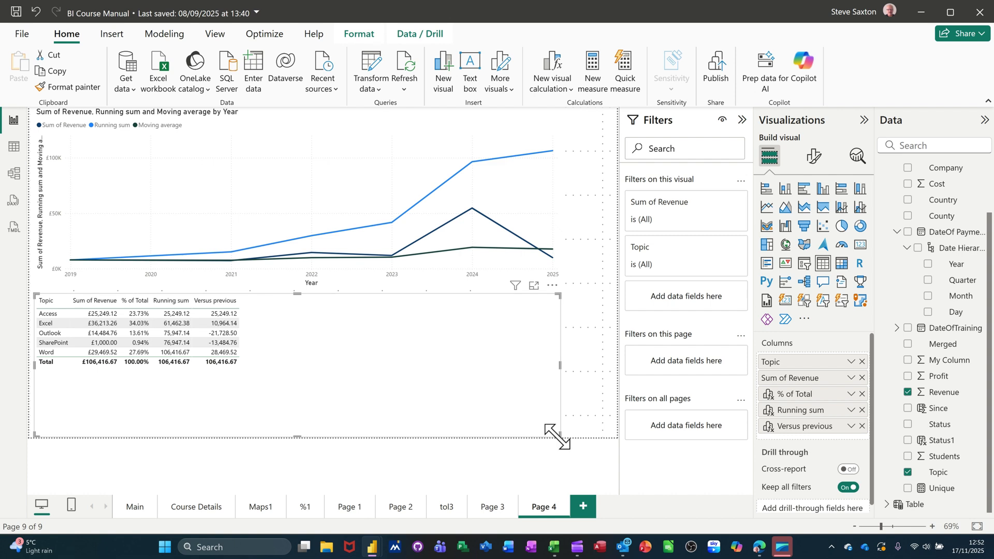
pyautogui.moveTo(560, 436); pyautogui.dragTo(261, 401)
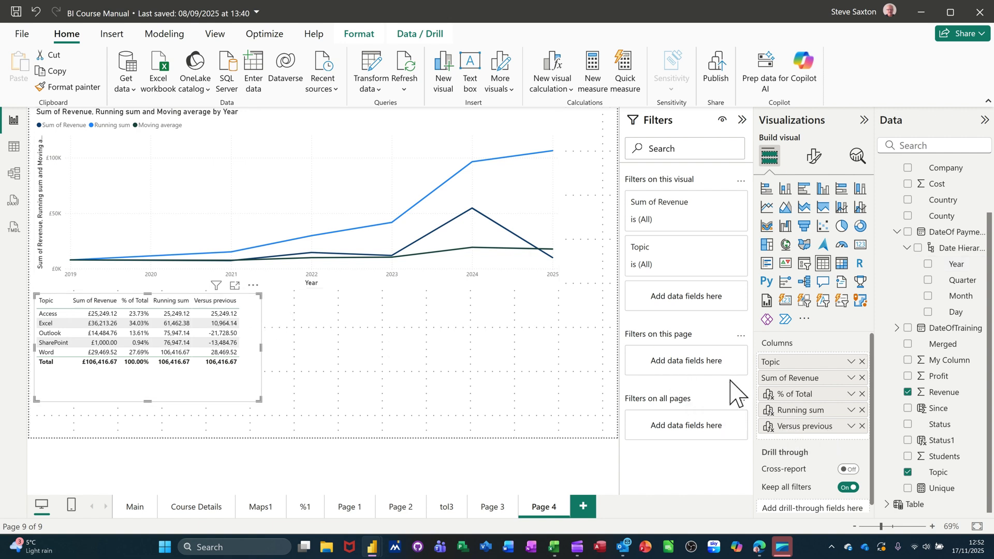
# Step: Examine the conditional formatting choices available for the Versus previous calculation and the Topic field
pyautogui.click(849, 426)
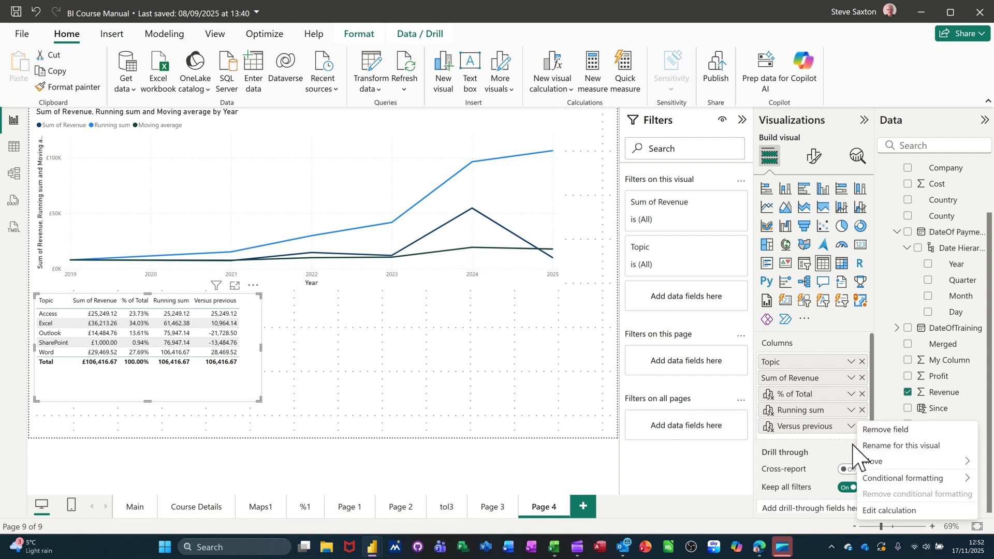
pyautogui.moveTo(891, 475)
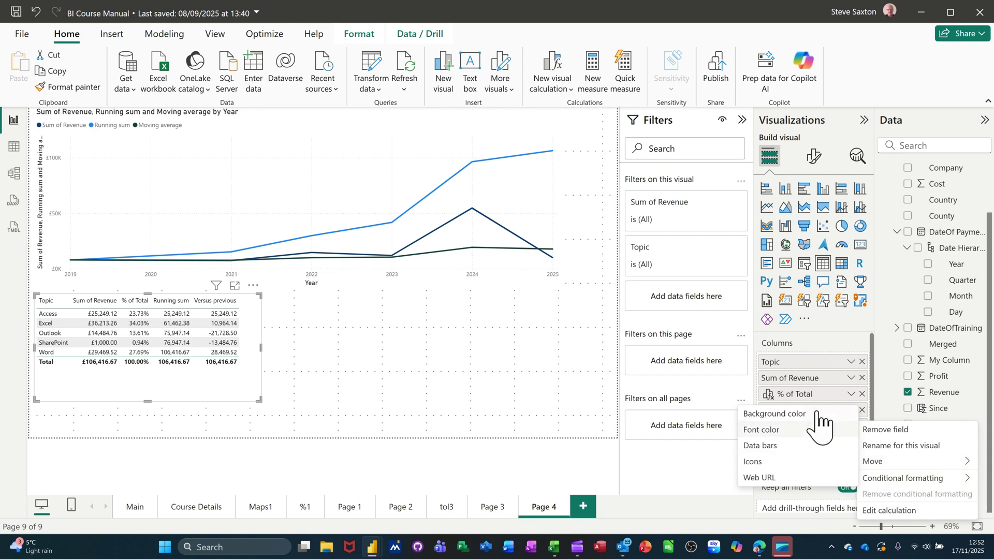
pyautogui.click(850, 361)
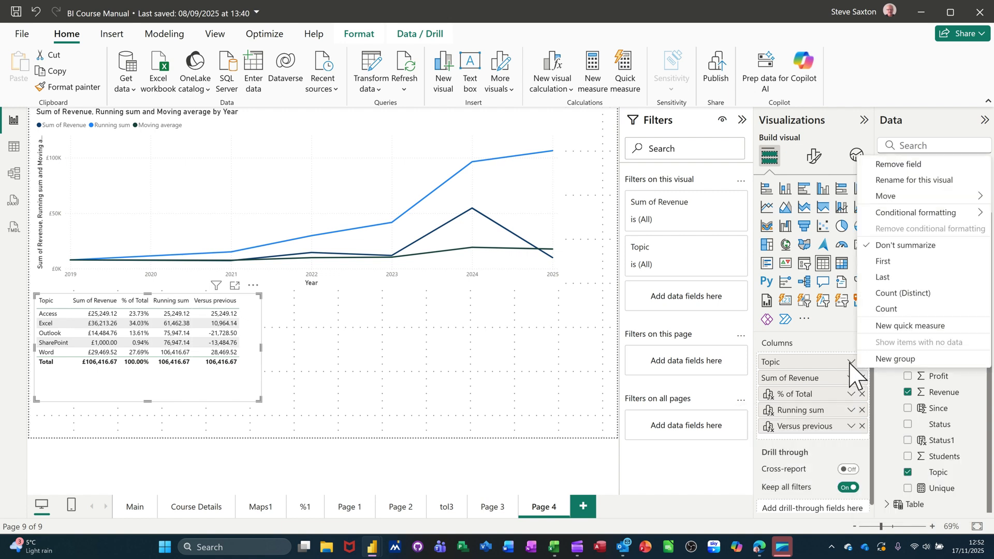
pyautogui.moveTo(902, 214)
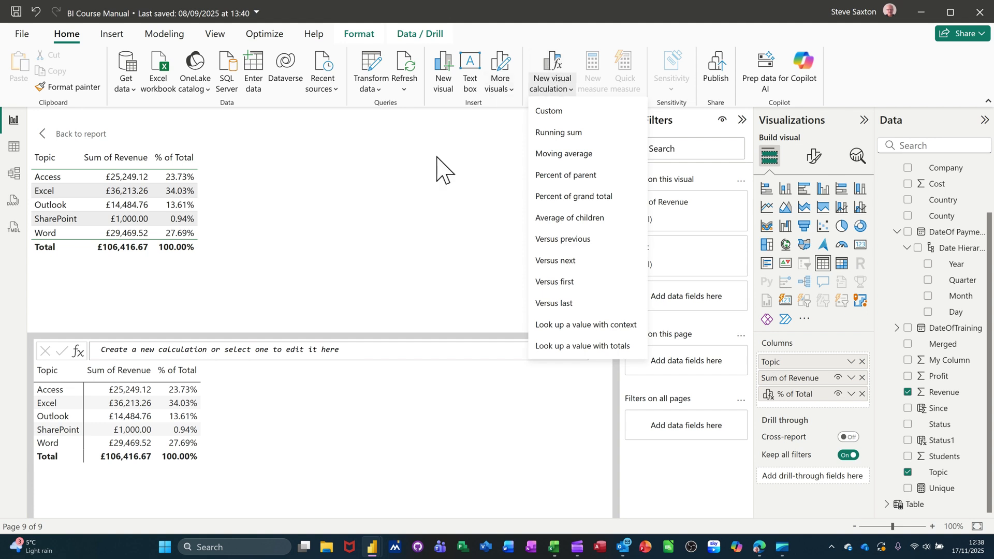
# Step: Check the Visual calculations setting among the global preview features, accept the options and return to the report
pyautogui.click(22, 35)
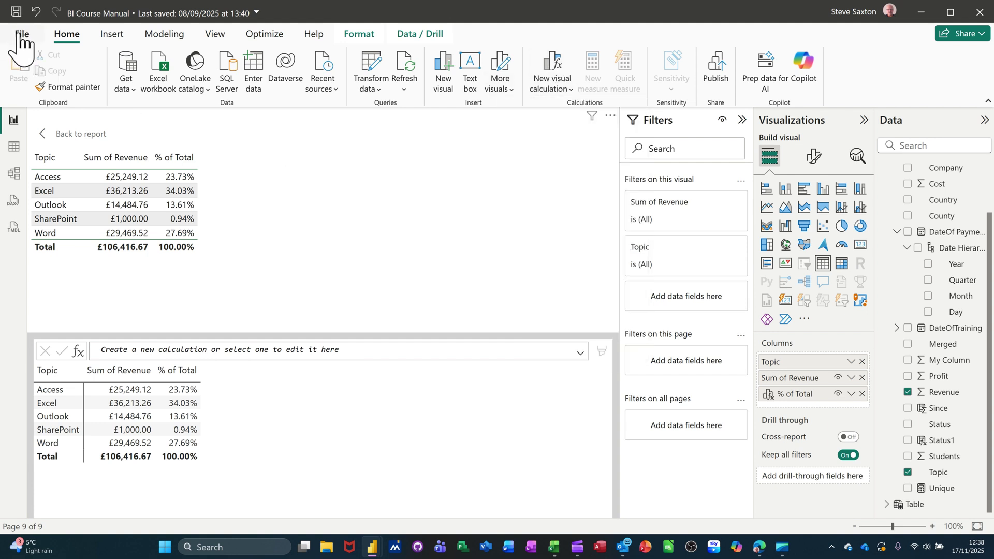
pyautogui.click(22, 35)
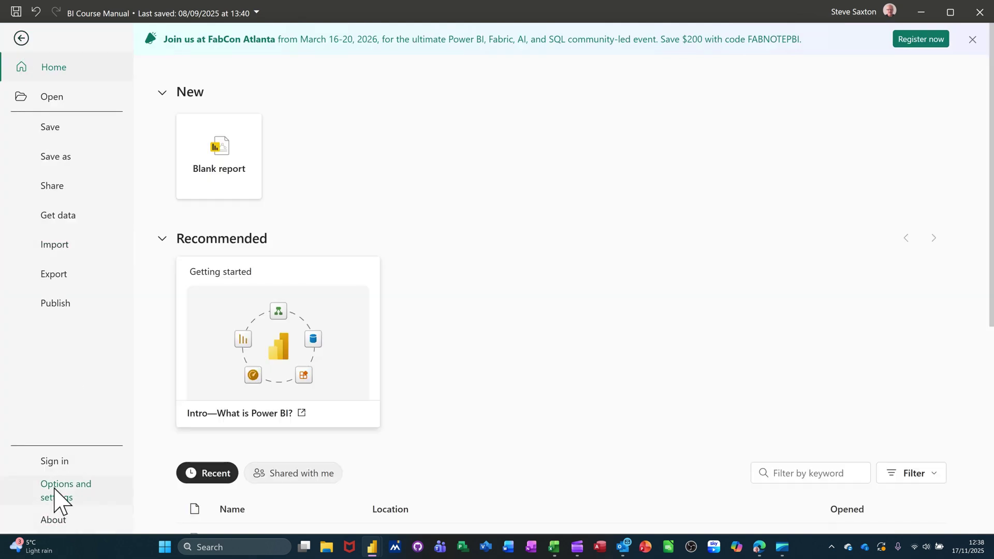
pyautogui.click(56, 490)
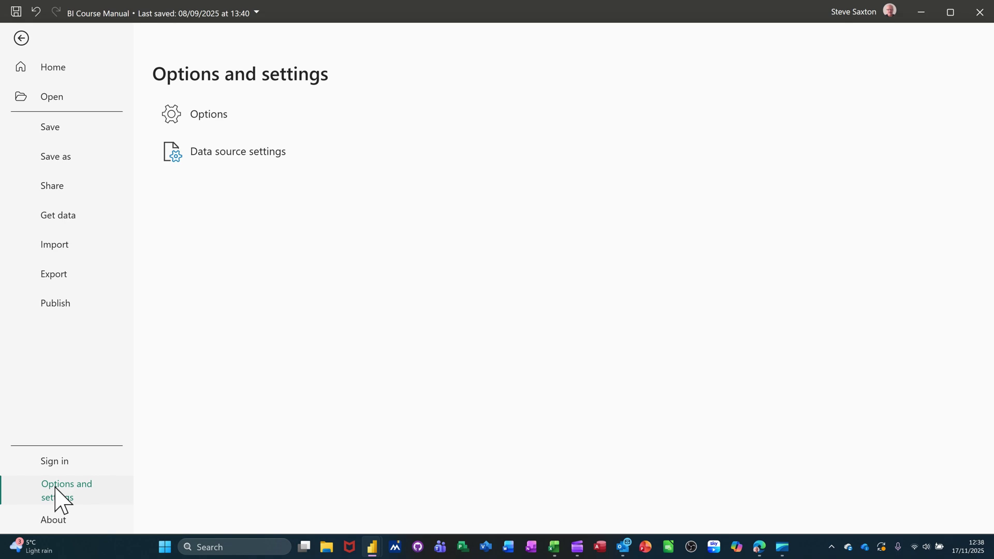
pyautogui.click(215, 119)
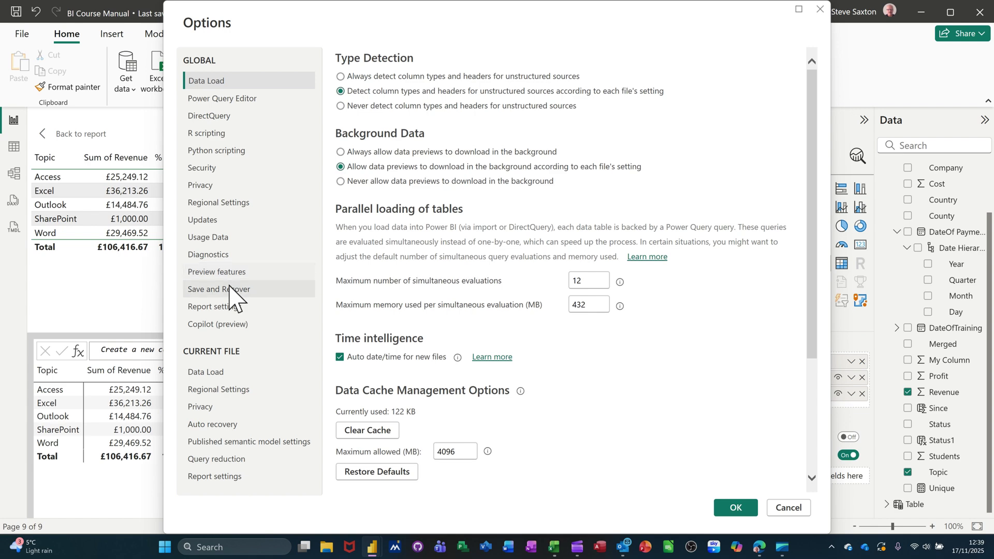
pyautogui.click(216, 274)
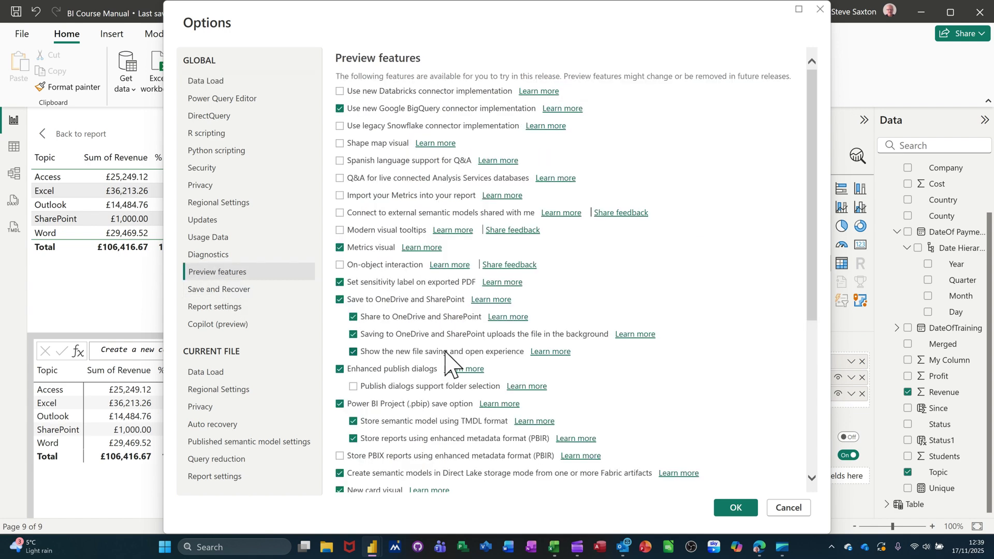
pyautogui.scroll(-5, 440, 357)
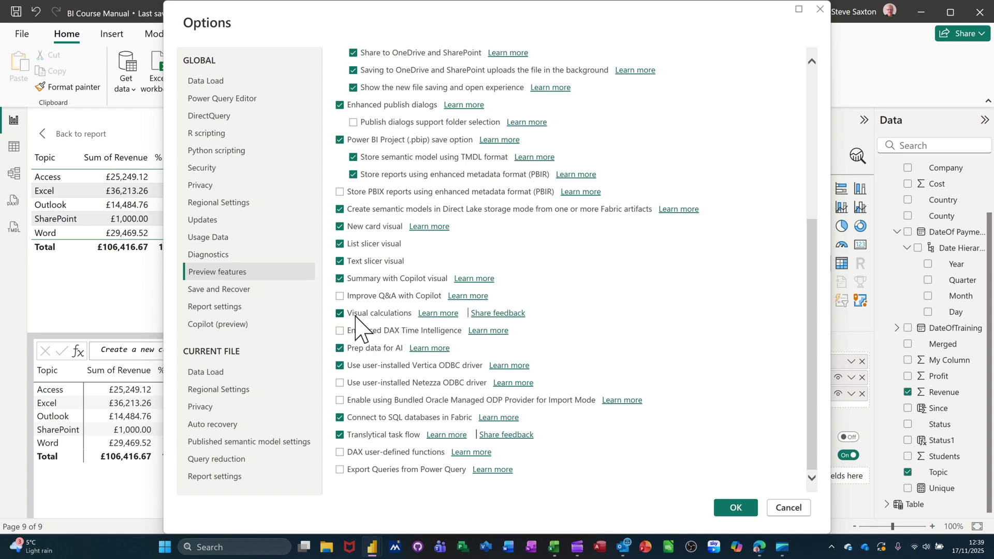
pyautogui.click(734, 510)
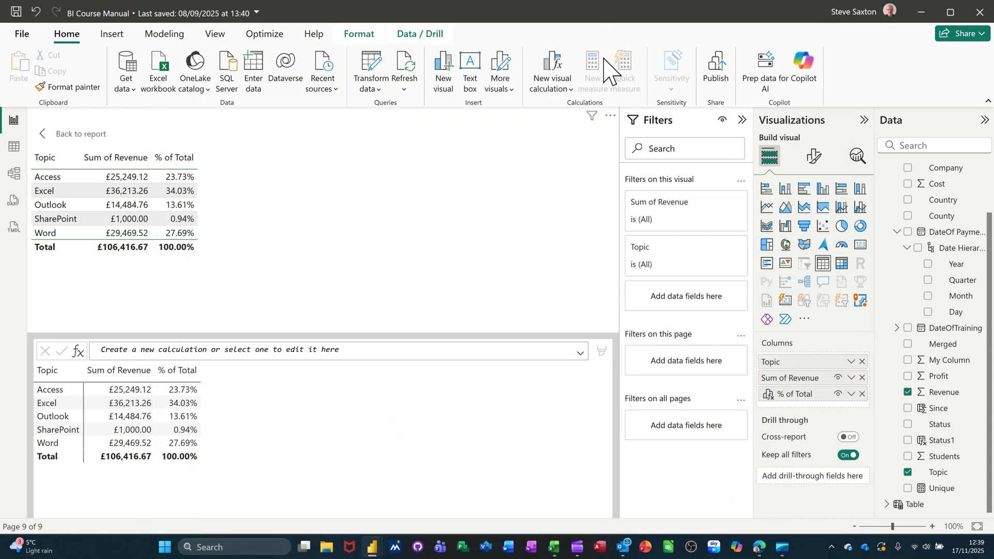
pyautogui.click(52, 135)
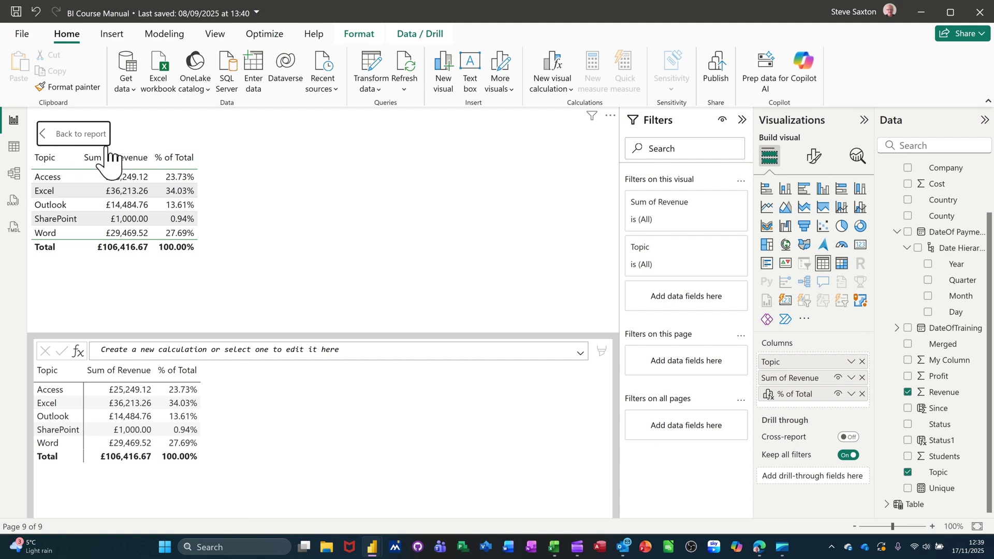